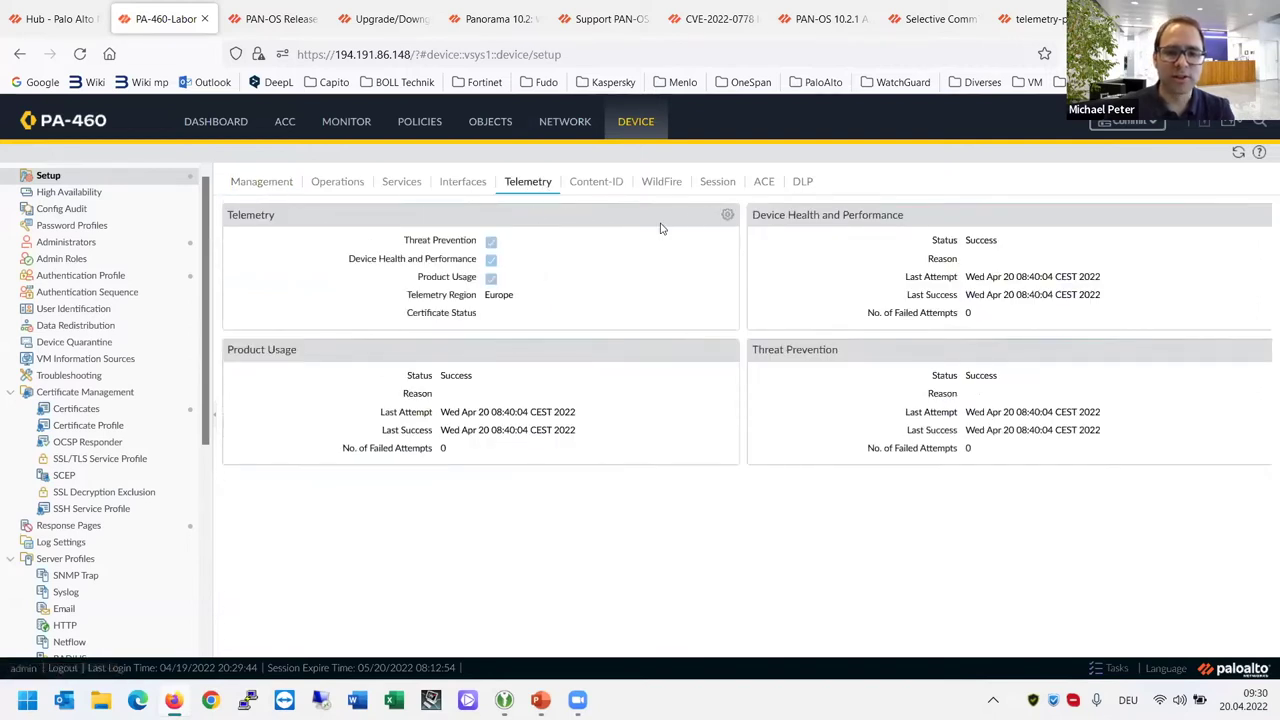
Step: Open the PA-460 firewall's telemetry sharing settings to review the enabled categories and telemetry region
{"action": "left_click", "coordinate": [727, 215]}
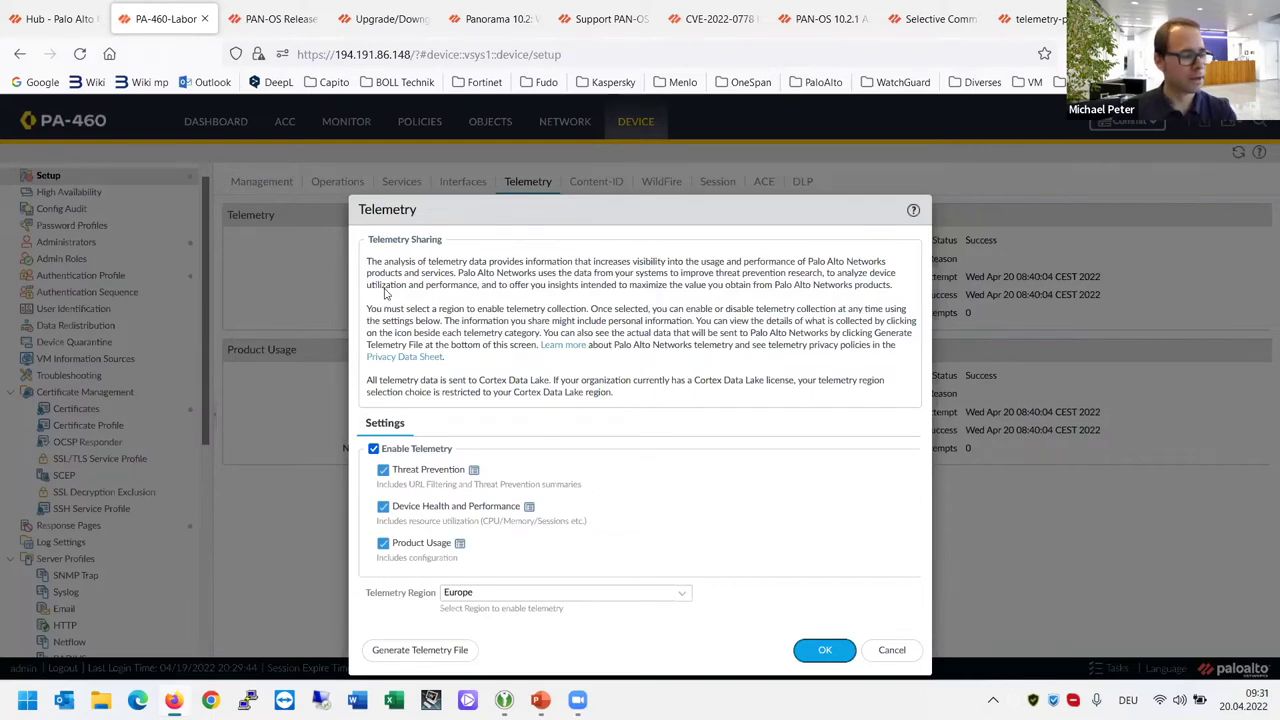
Step: Switch to the Palo Alto Networks Hub, open the AIOps for NGFW activation form and check its available regions
{"action": "left_click", "coordinate": [60, 20]}
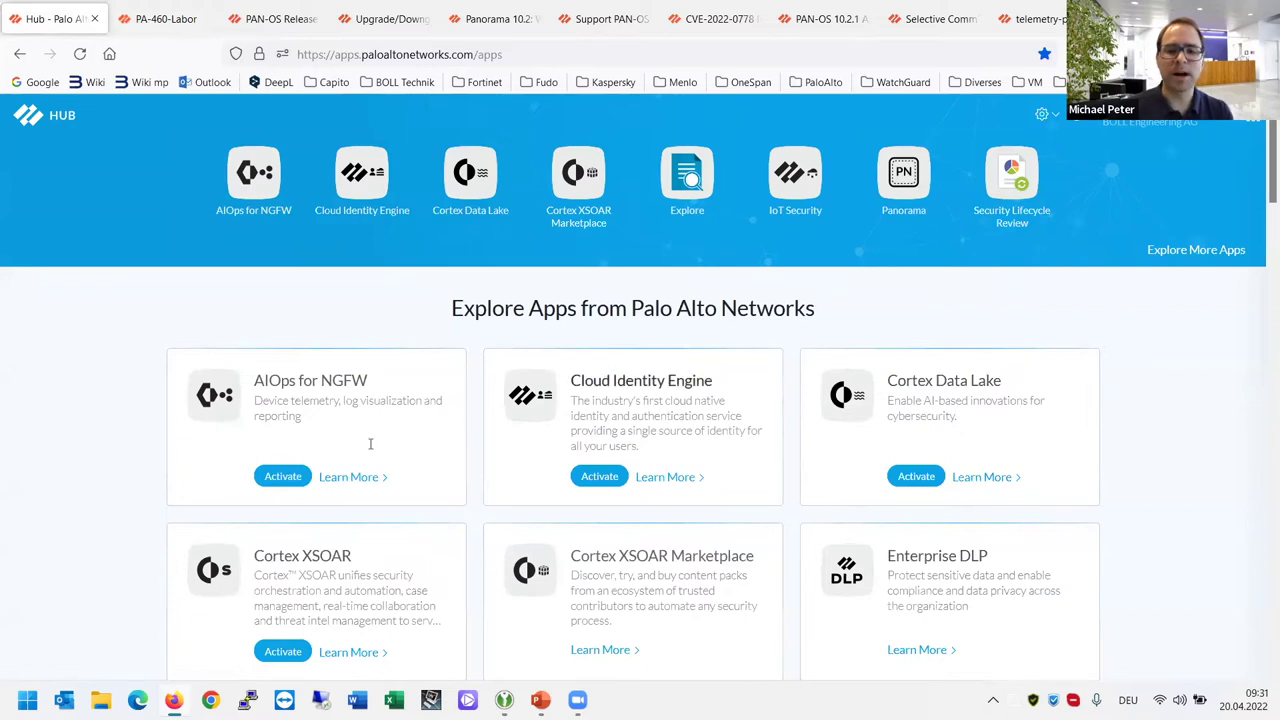
{"action": "left_click", "coordinate": [281, 479]}
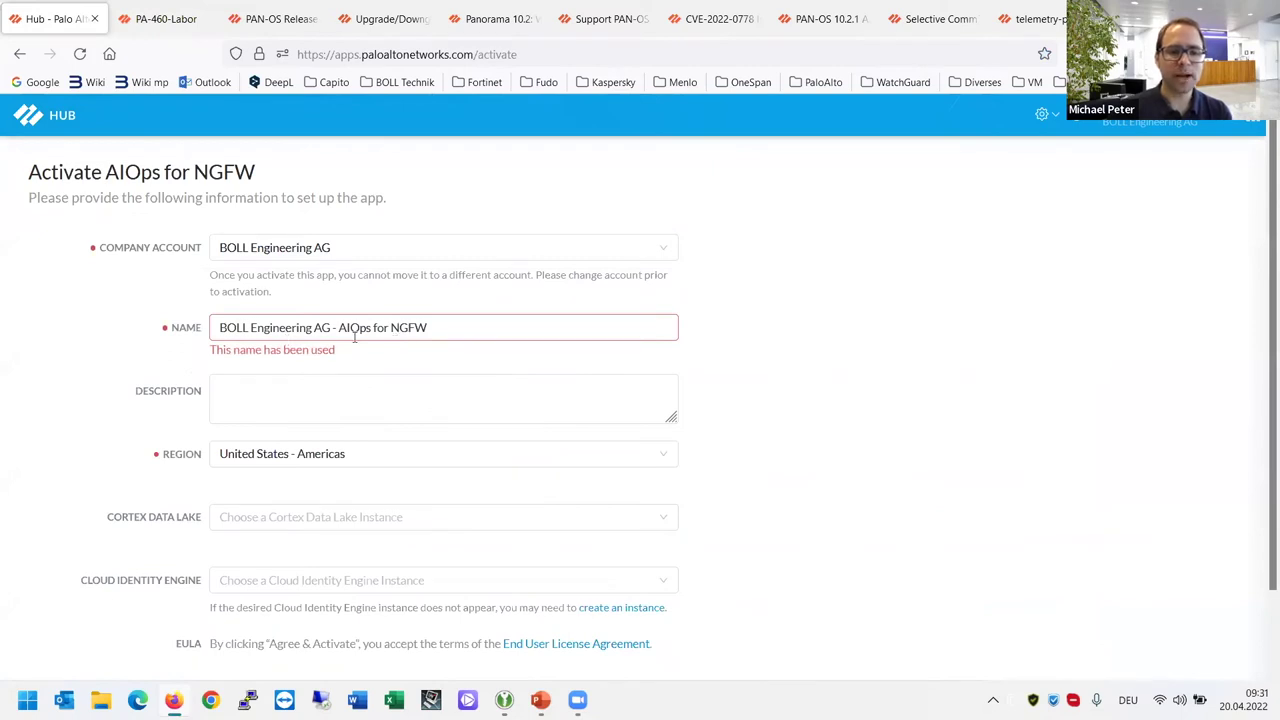
{"action": "left_click", "coordinate": [284, 462]}
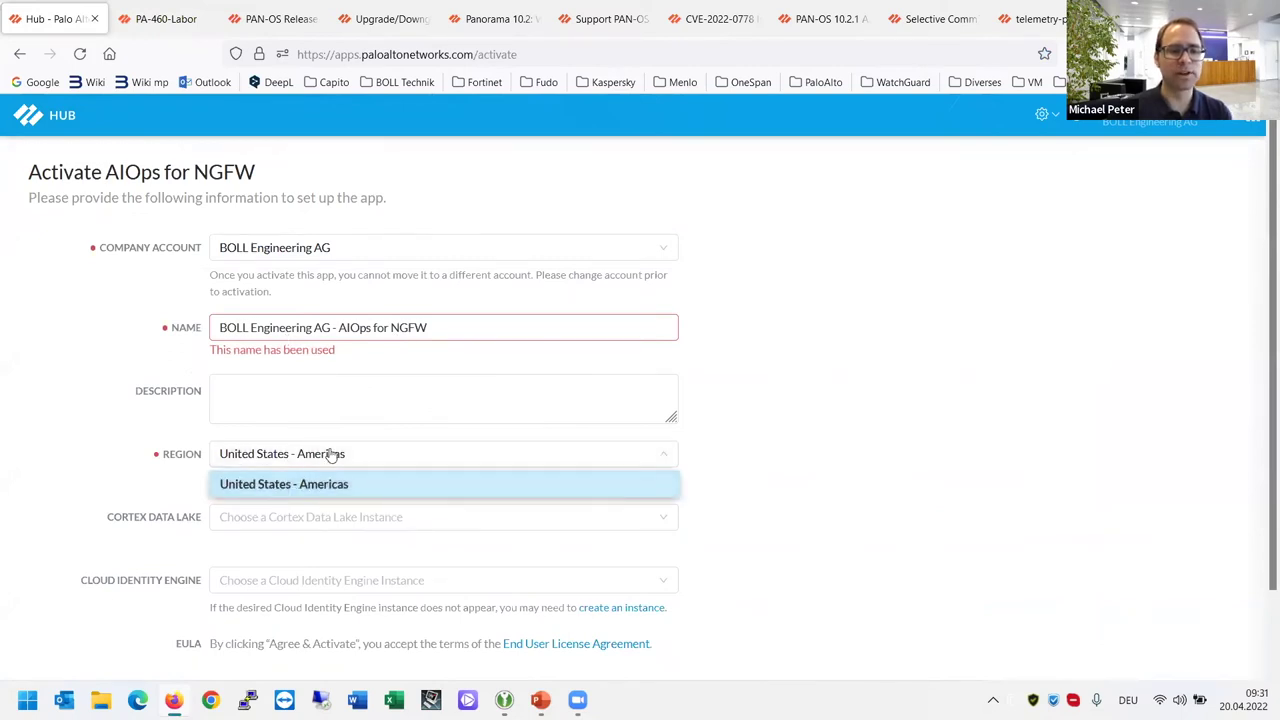
{"action": "scroll", "coordinate": [281, 519], "scroll_direction": "down", "scroll_amount": 1}
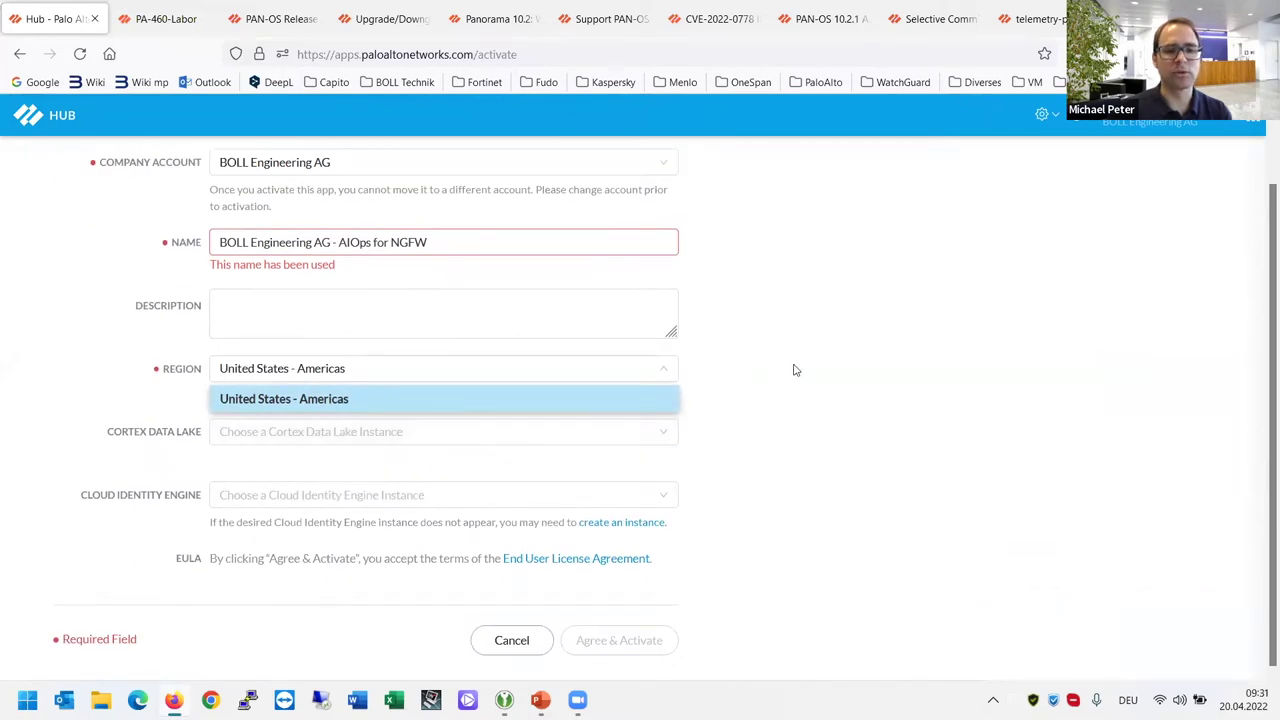
{"action": "scroll", "coordinate": [790, 366], "scroll_direction": "up", "scroll_amount": 1}
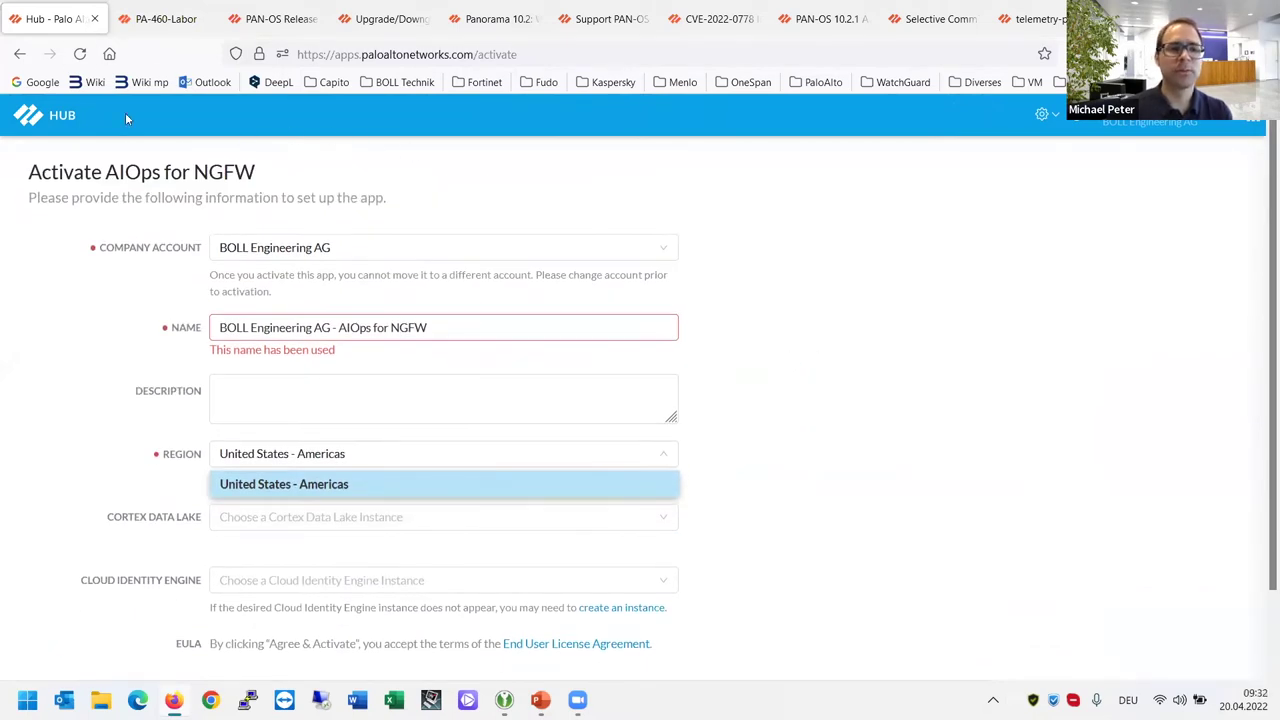
Step: Return to the Hub overview and open the existing BOLL Engineering AG - AIOps for NGFW instance
{"action": "left_click", "coordinate": [1253, 124]}
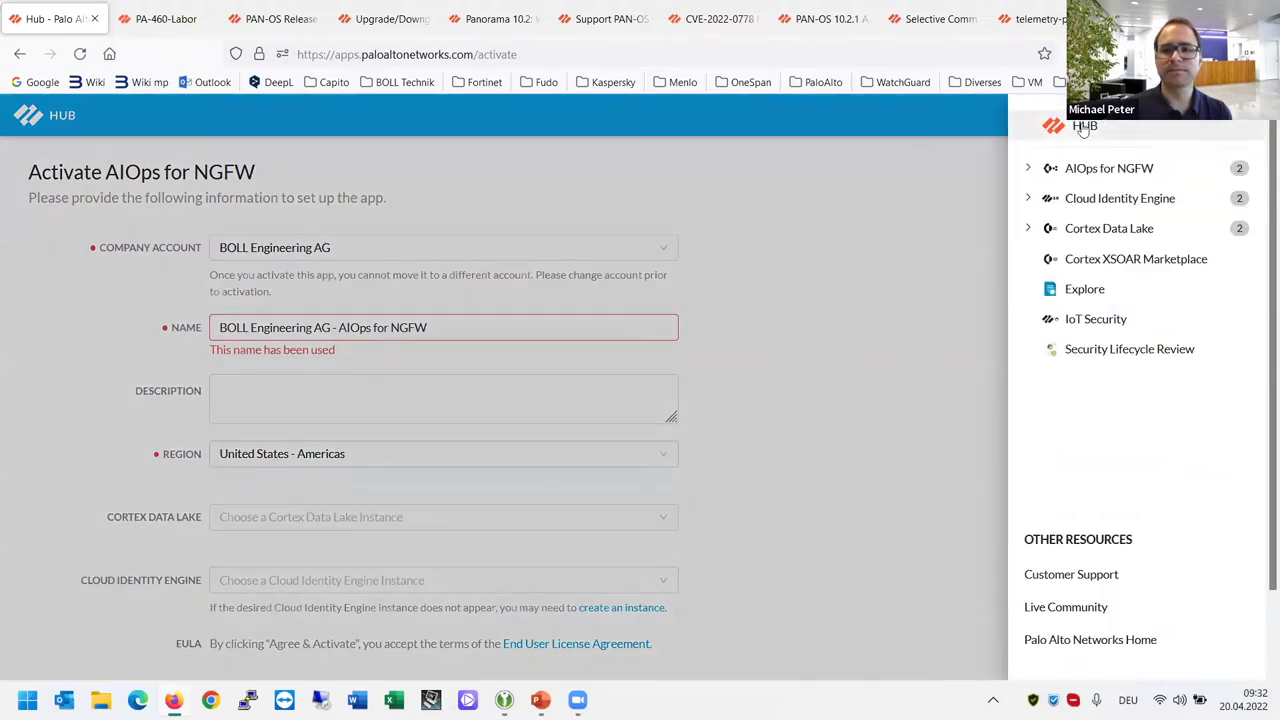
{"action": "left_click", "coordinate": [1060, 128]}
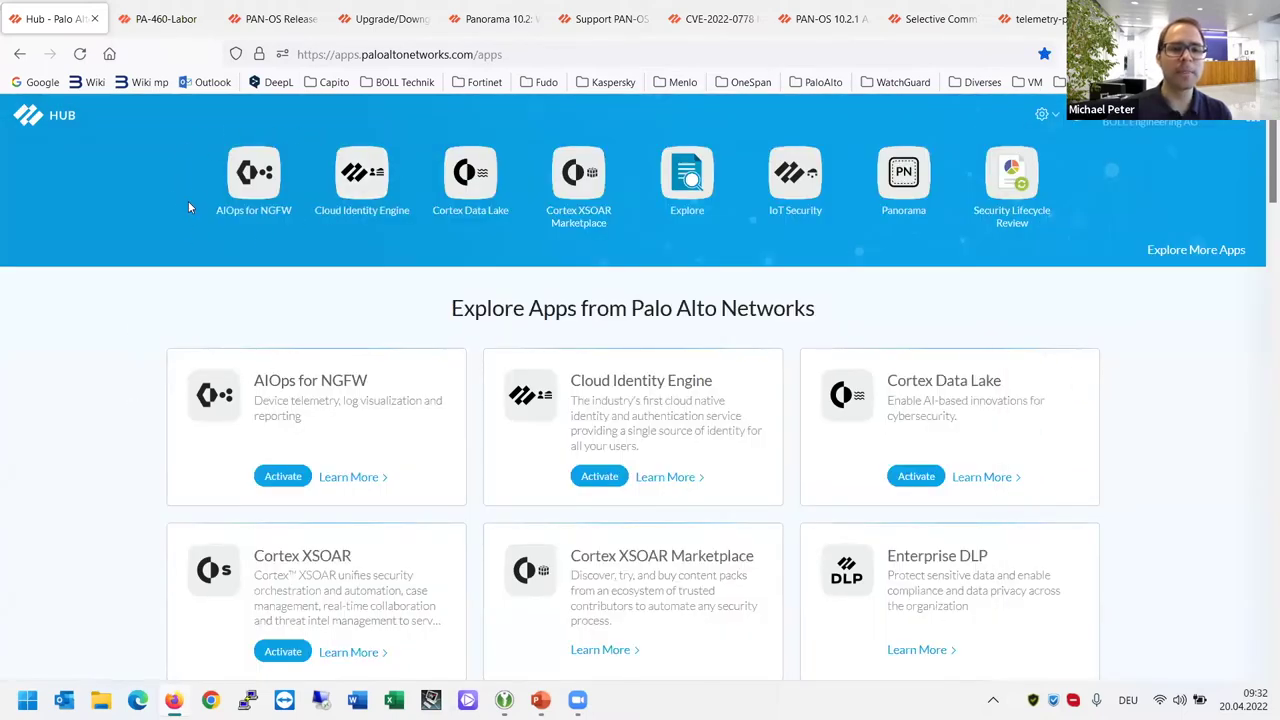
{"action": "left_click", "coordinate": [258, 188]}
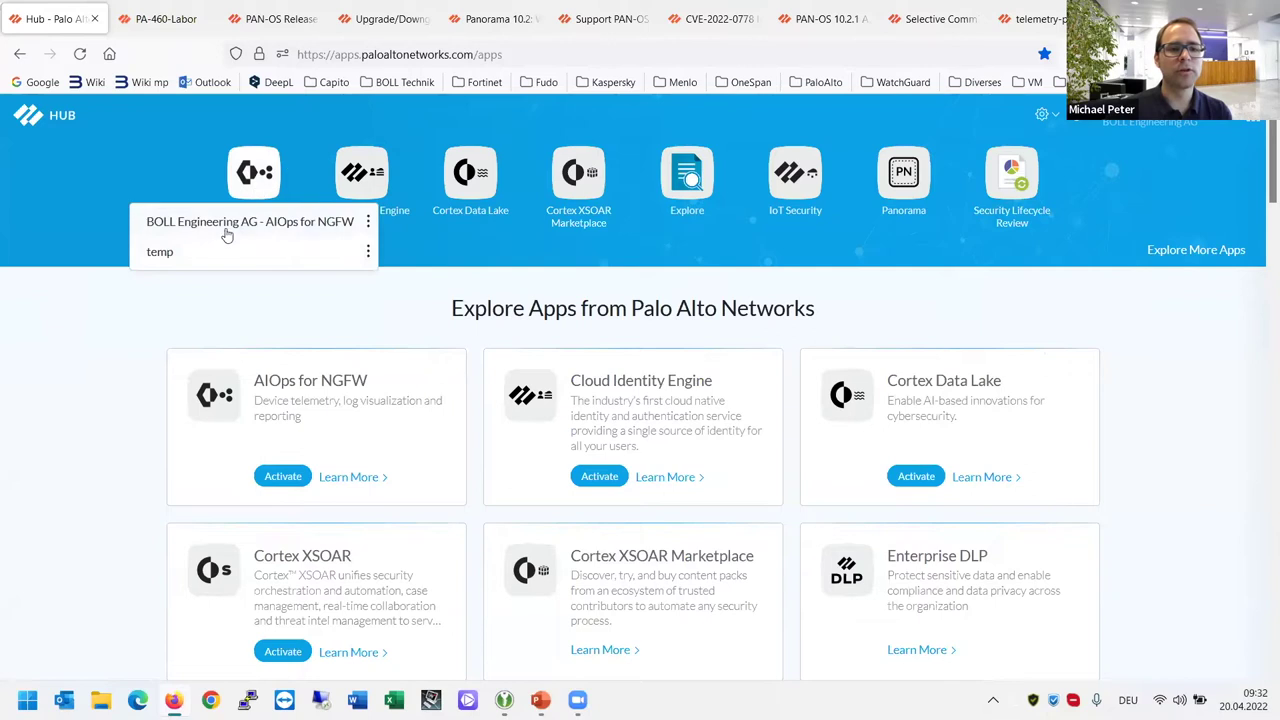
{"action": "left_click", "coordinate": [200, 229]}
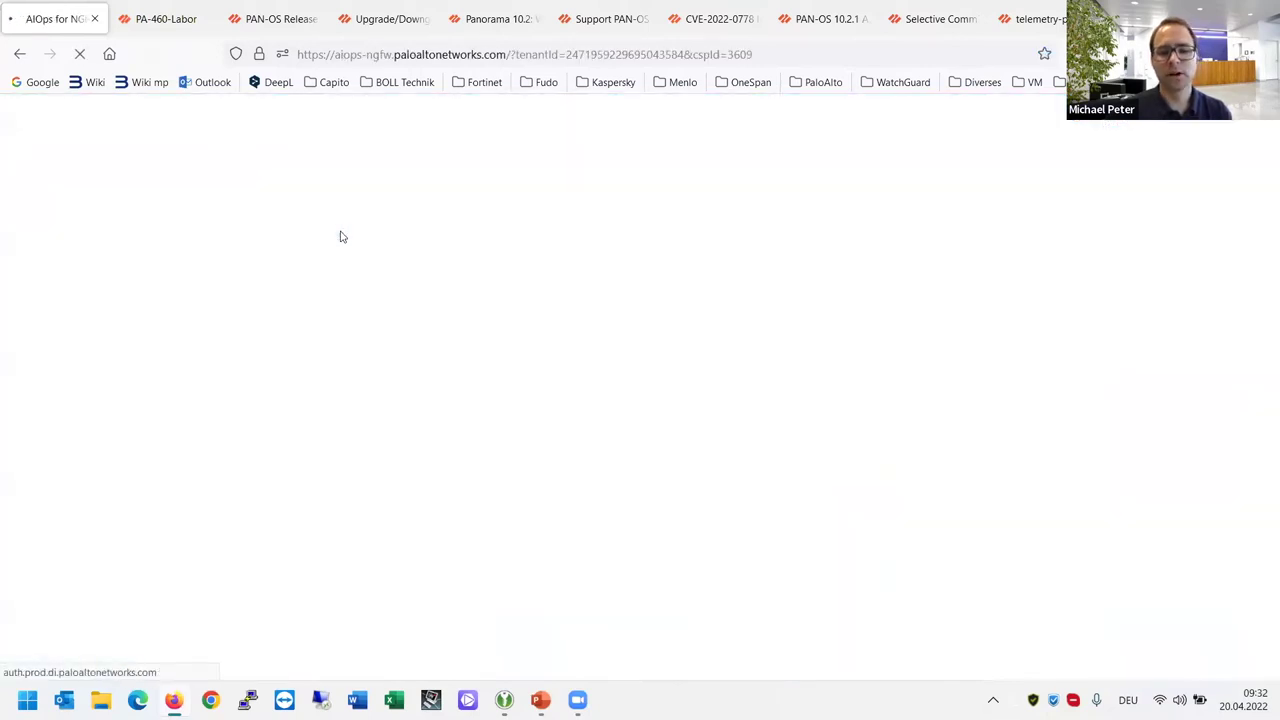
Step: Examine the Top Failed Checks on the summary page, including impacted devices and security grades if remediated
{"action": "mouse_move", "coordinate": [580, 698]}
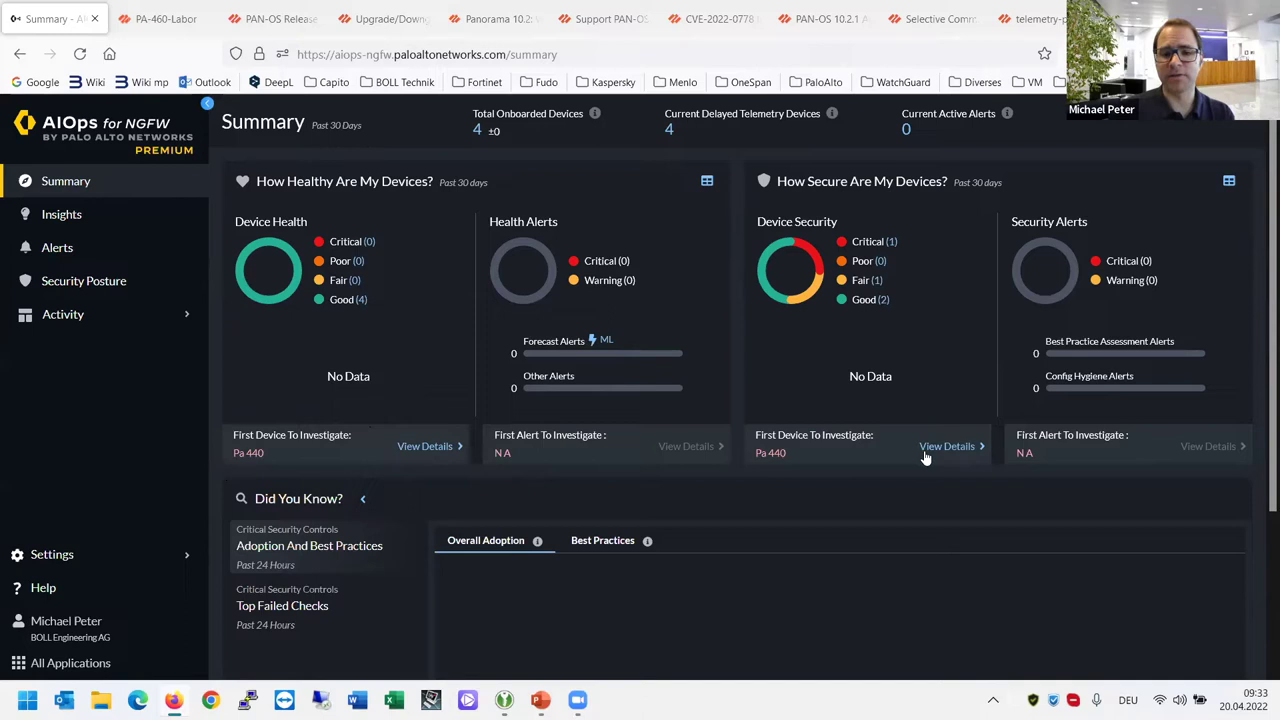
{"action": "left_click", "coordinate": [292, 620]}
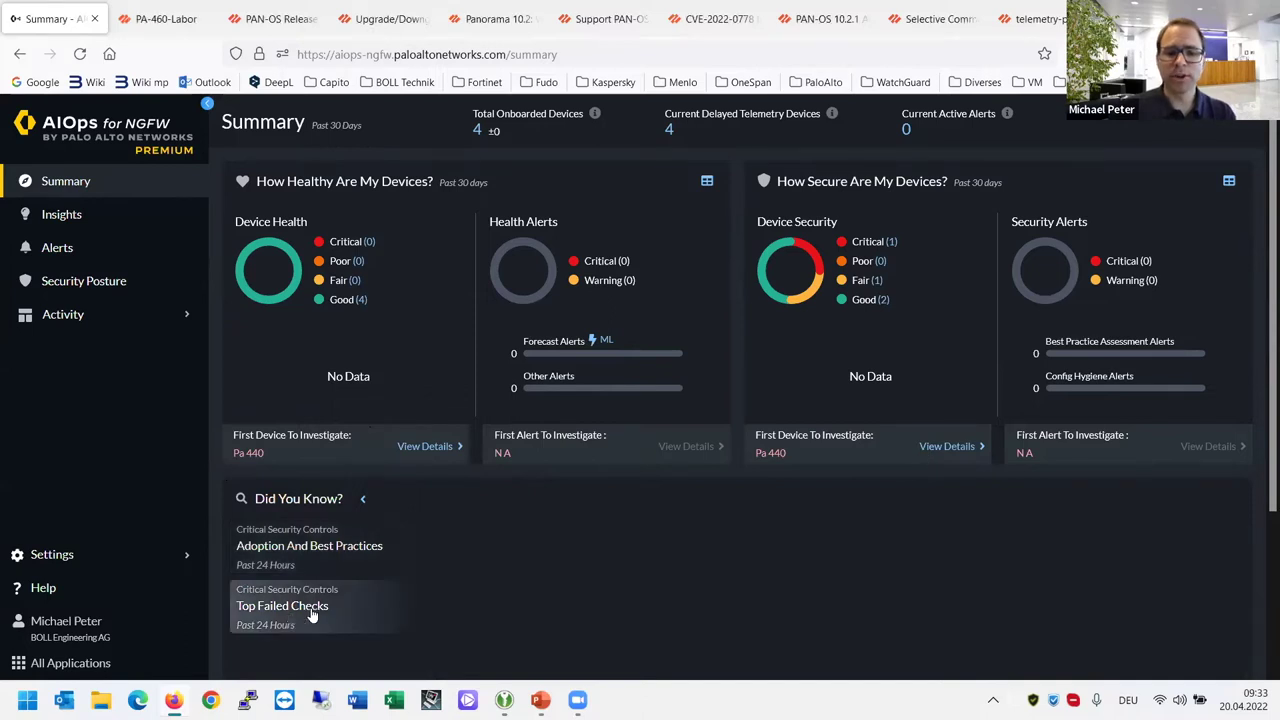
{"action": "scroll", "coordinate": [654, 579], "scroll_direction": "down", "scroll_amount": 2}
{"action": "scroll", "coordinate": [600, 597], "scroll_direction": "up", "scroll_amount": 2}
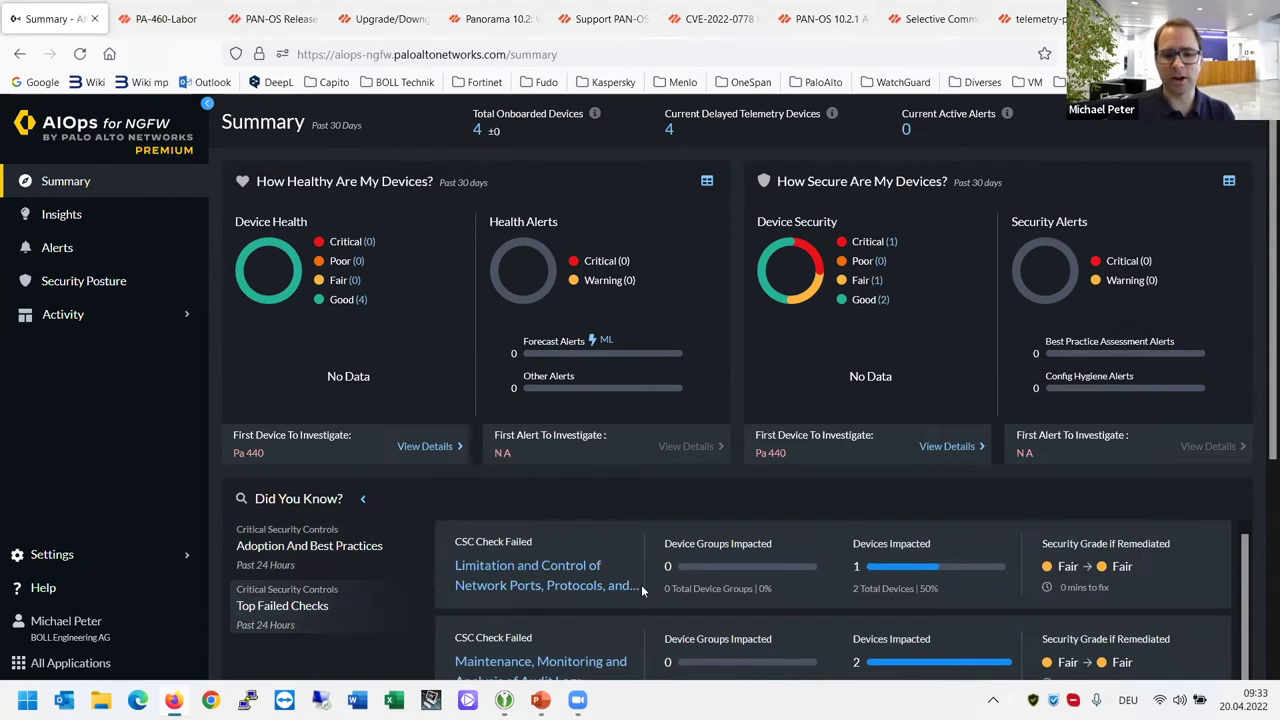
{"action": "scroll", "coordinate": [614, 600], "scroll_direction": "down", "scroll_amount": 2}
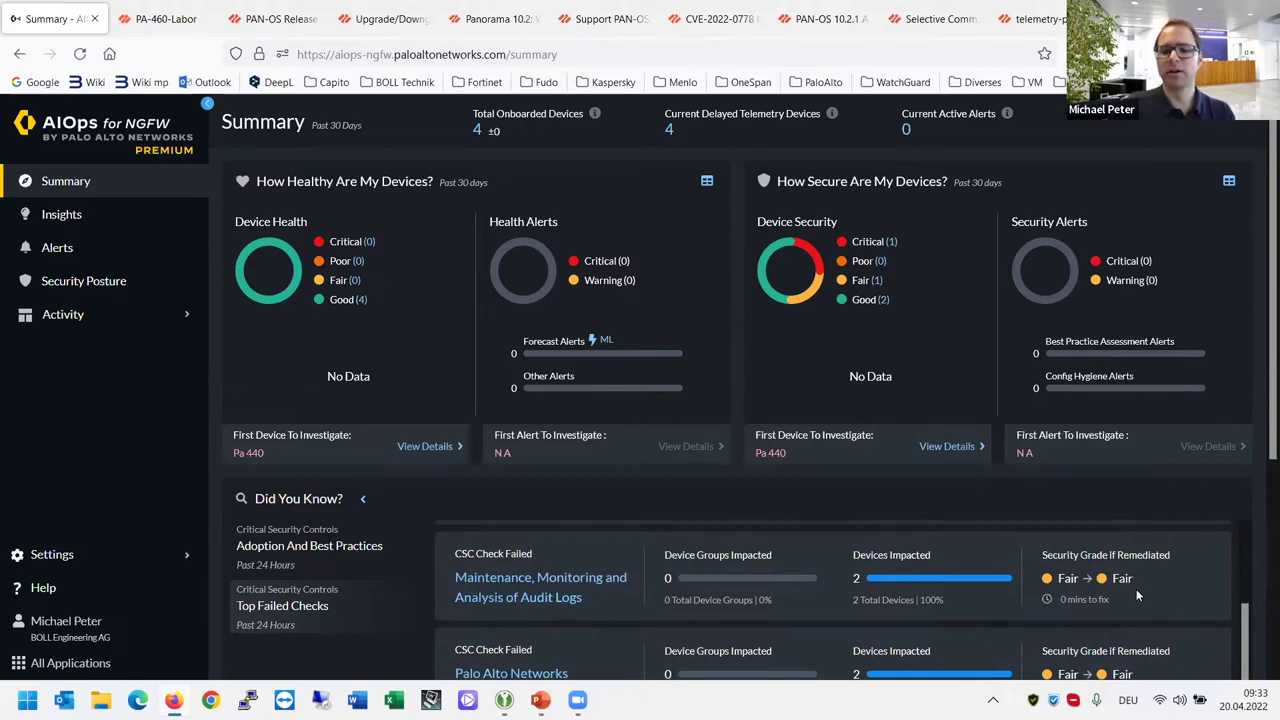
{"action": "scroll", "coordinate": [984, 618], "scroll_direction": "down", "scroll_amount": 5}
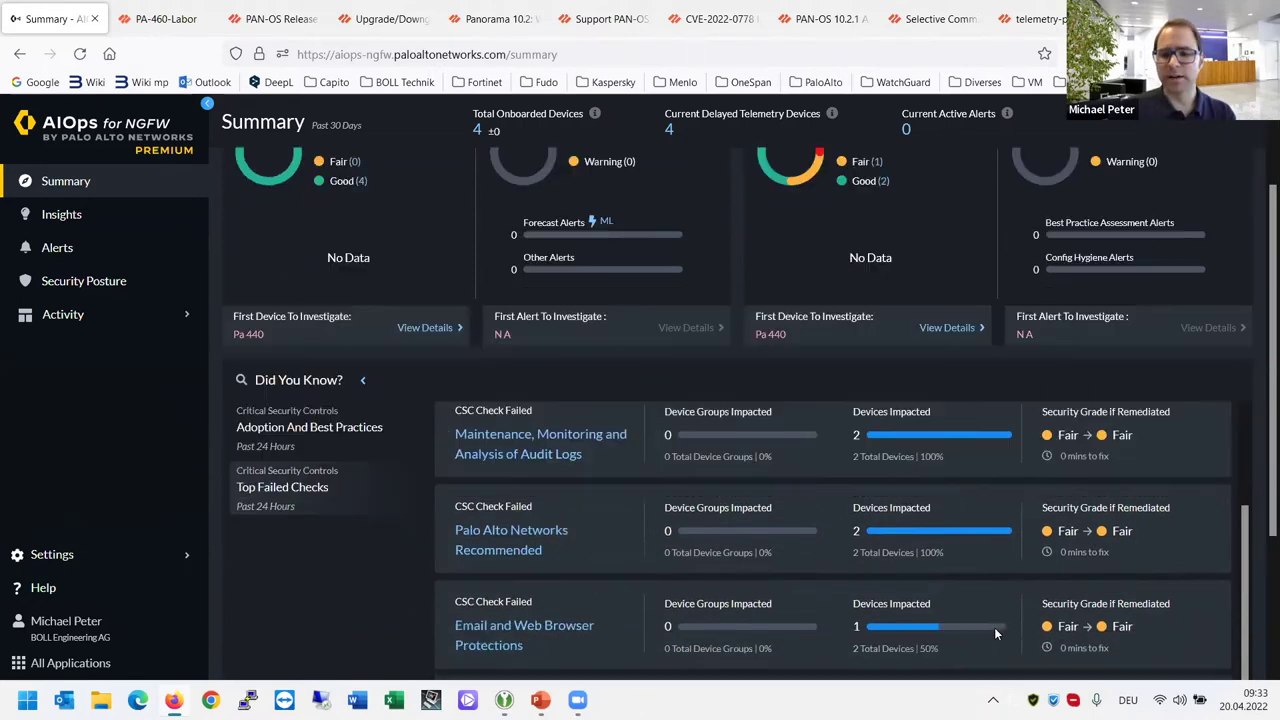
{"action": "scroll", "coordinate": [998, 627], "scroll_direction": "down", "scroll_amount": 4}
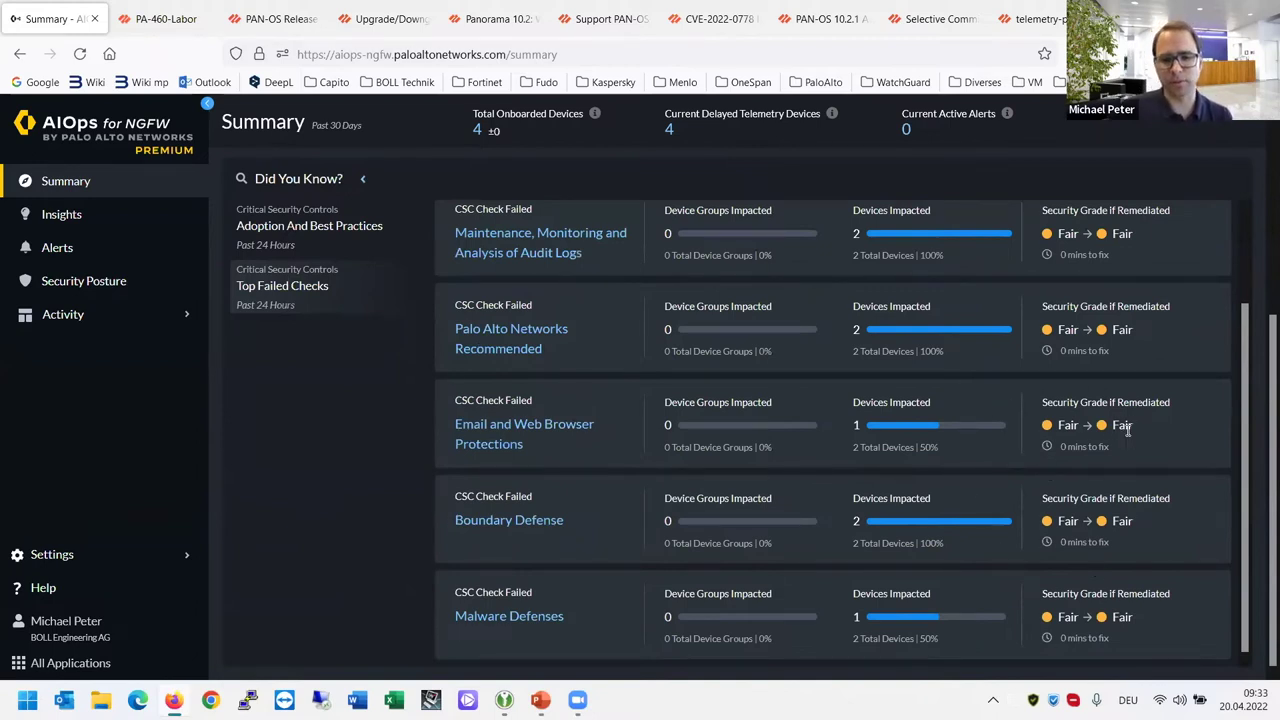
{"action": "scroll", "coordinate": [712, 360], "scroll_direction": "up", "scroll_amount": 2}
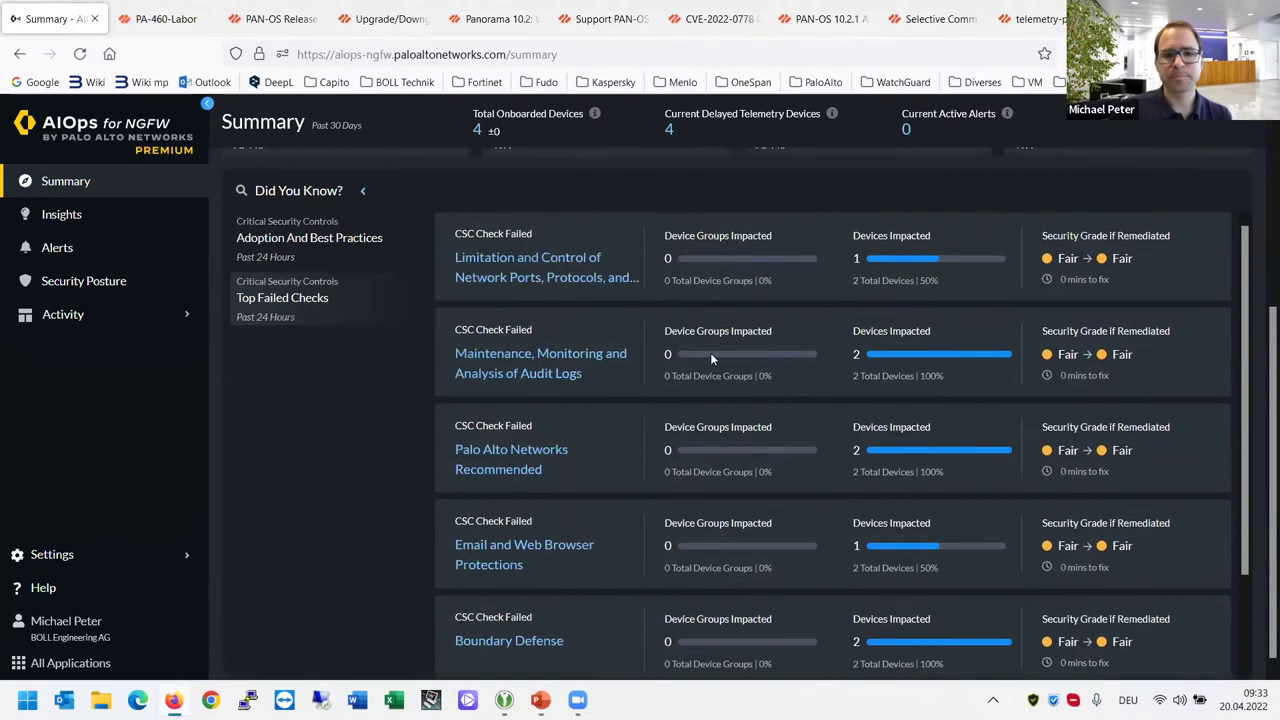
{"action": "scroll", "coordinate": [711, 357], "scroll_direction": "up", "scroll_amount": 3}
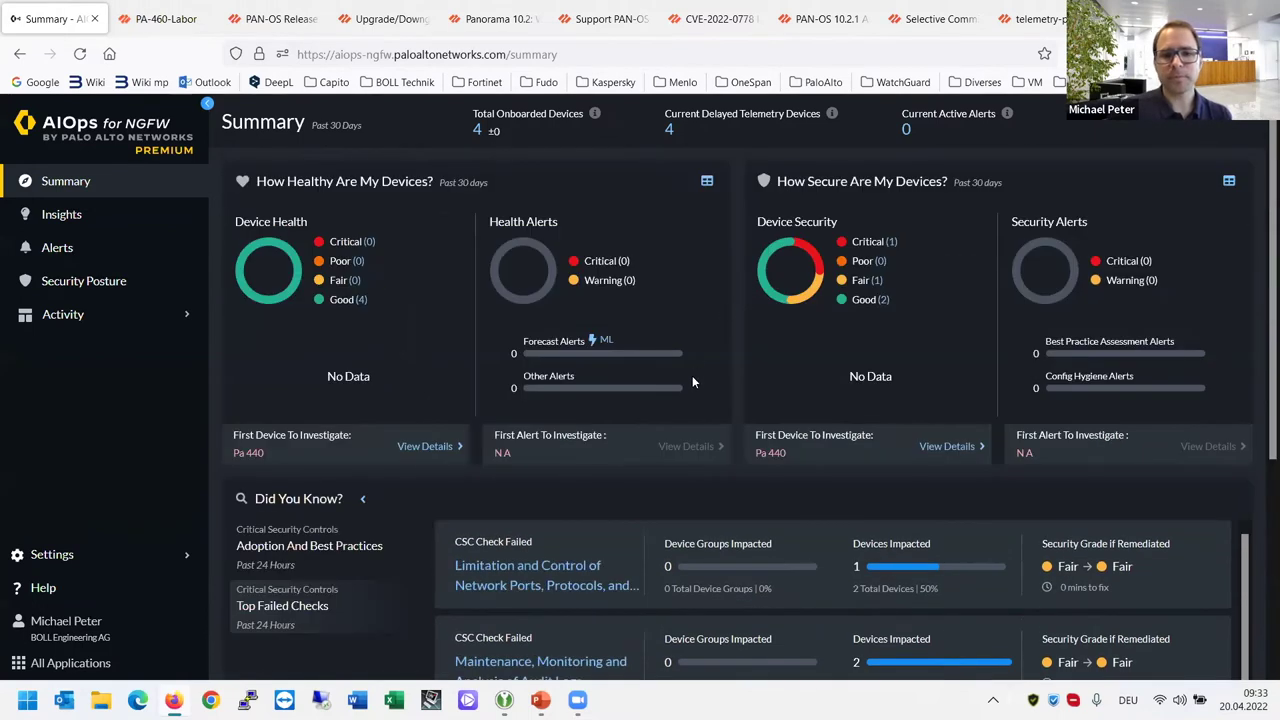
Step: Review the health and security details of the first device to investigate, pa-440, and return to the summary
{"action": "left_click", "coordinate": [432, 447]}
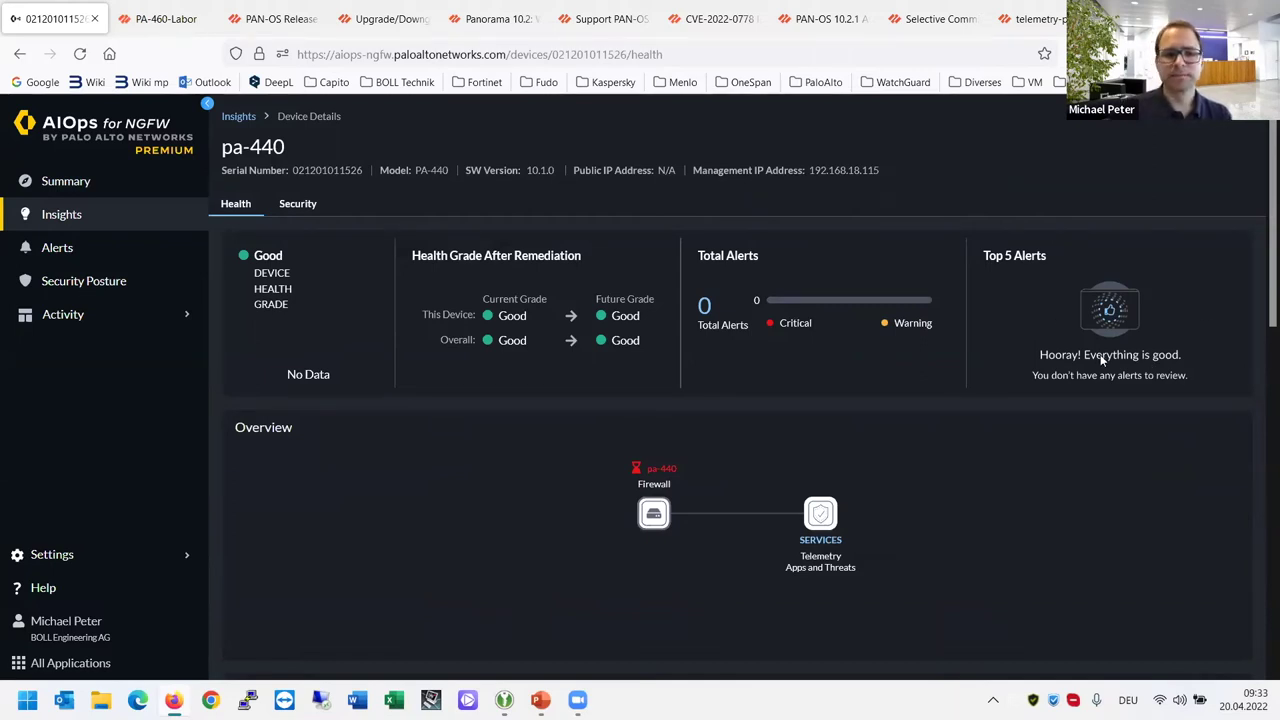
{"action": "left_click", "coordinate": [300, 205]}
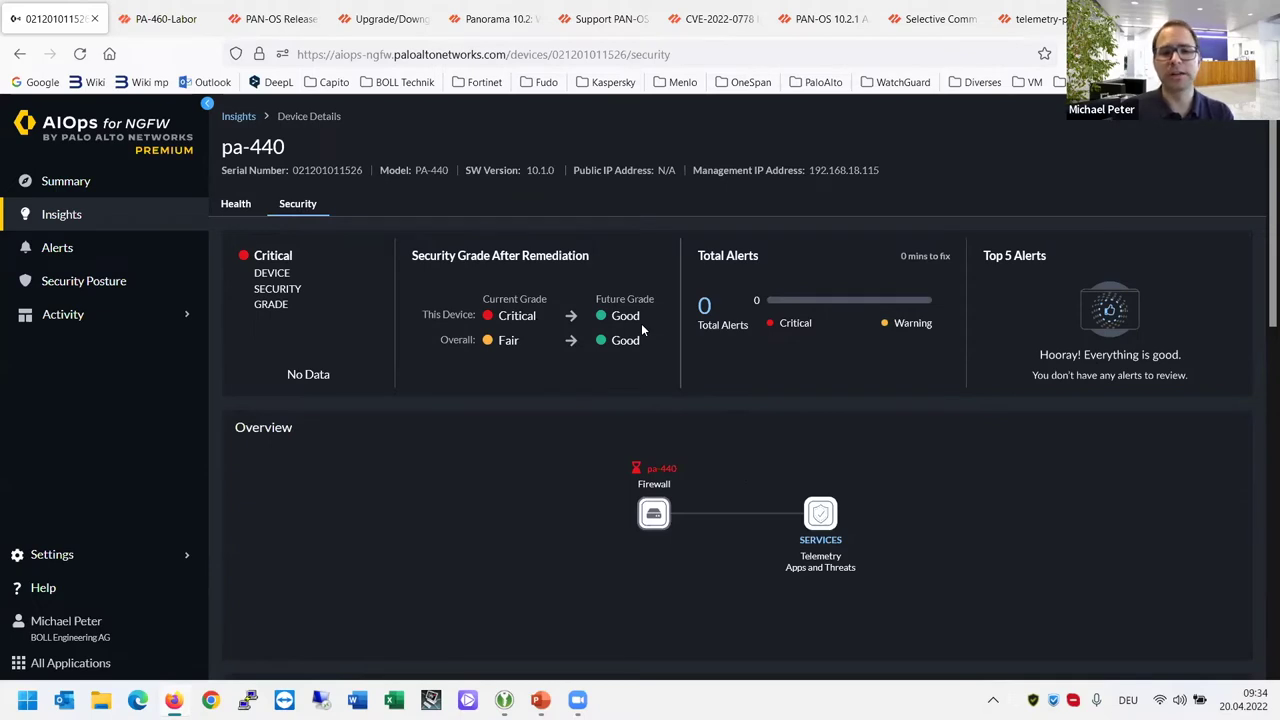
{"action": "left_click", "coordinate": [238, 116]}
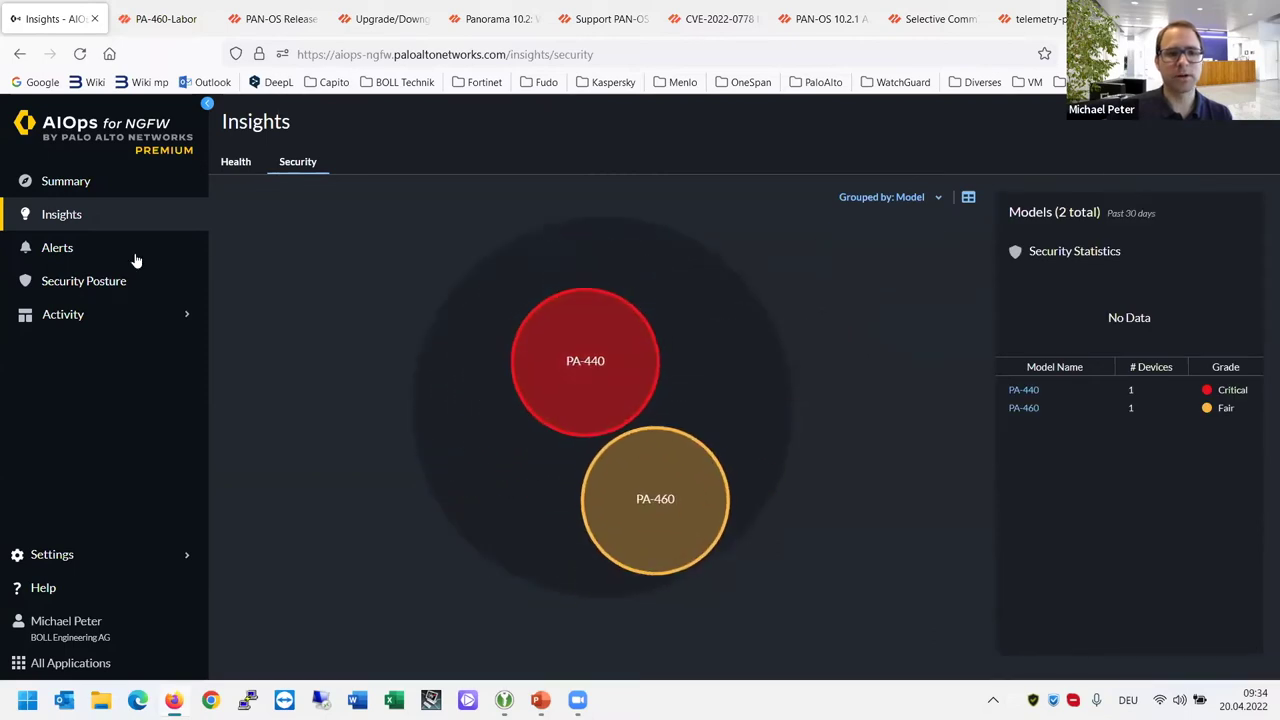
{"action": "left_click", "coordinate": [66, 186]}
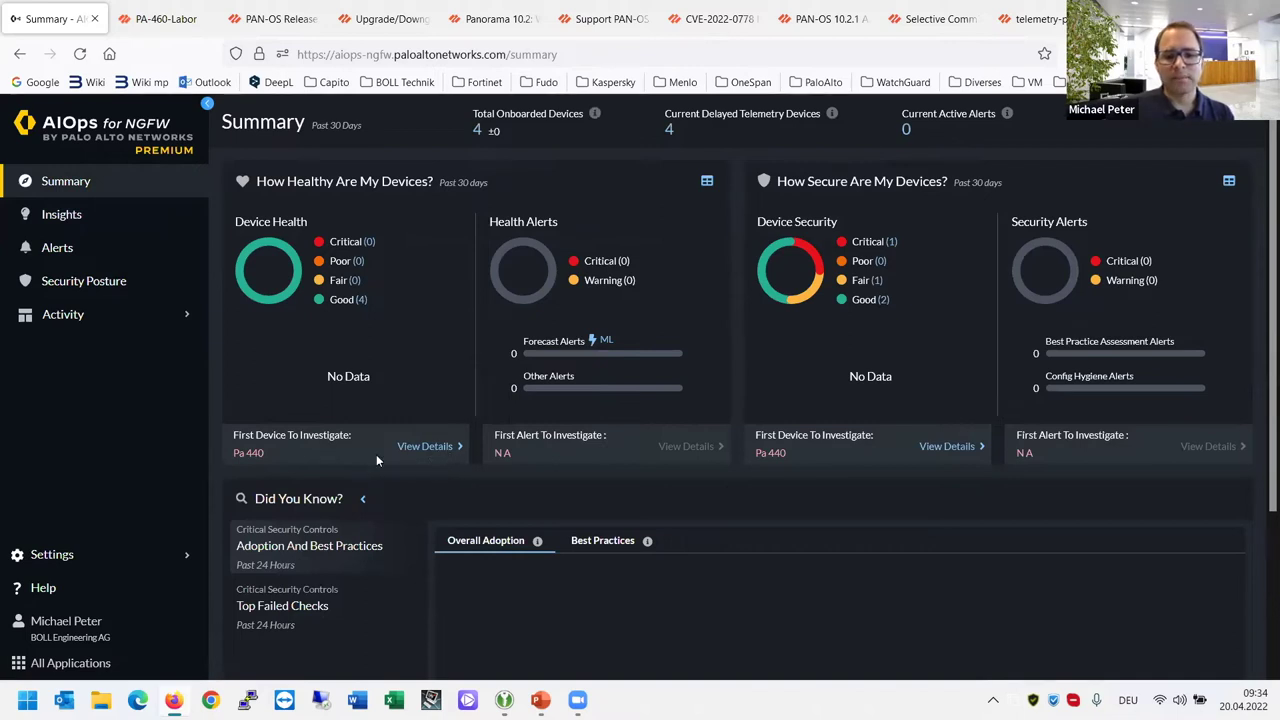
Step: Open the device insights and compare the Security and Health views grouped by model
{"action": "left_click", "coordinate": [62, 215]}
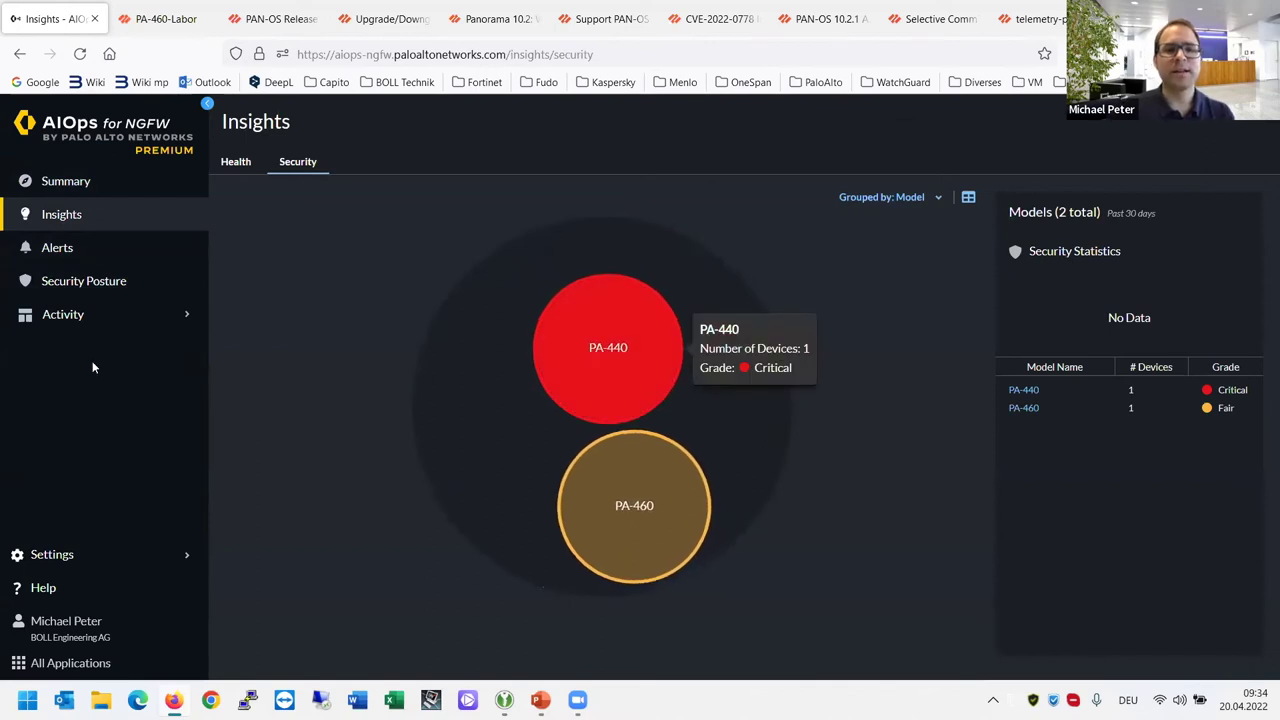
{"action": "left_click", "coordinate": [240, 170]}
{"action": "left_click", "coordinate": [292, 163]}
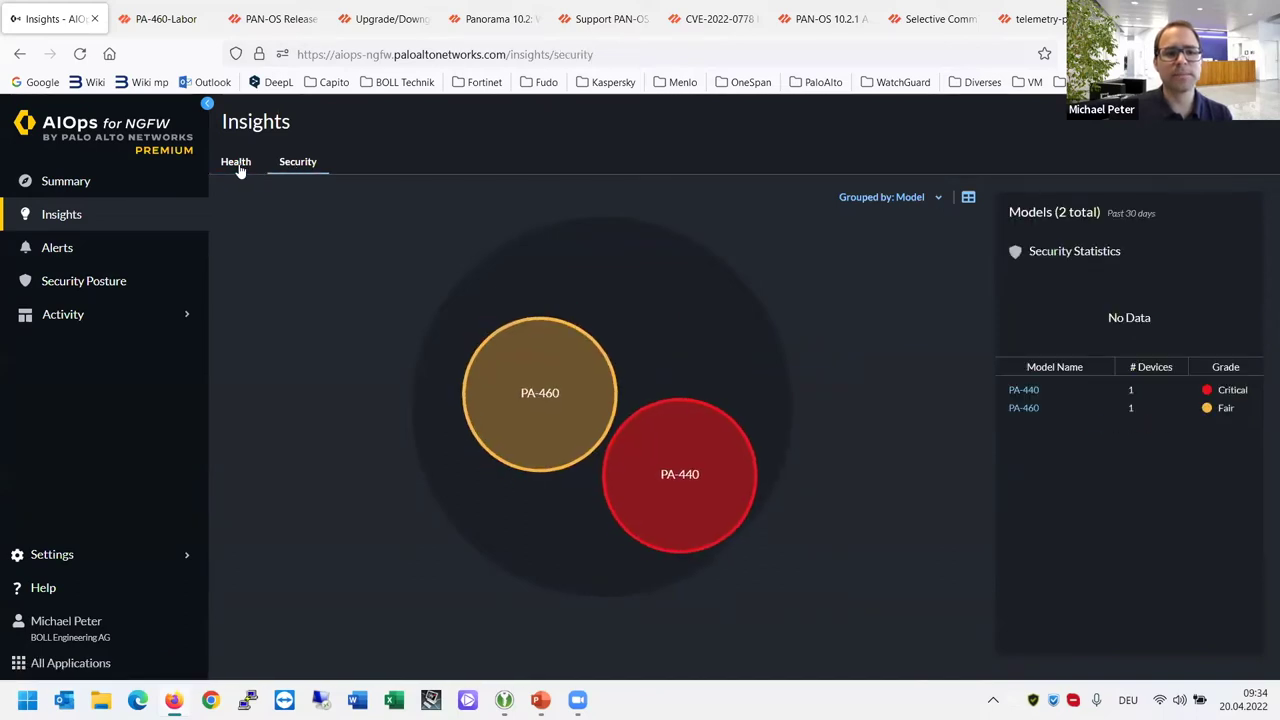
{"action": "left_click", "coordinate": [240, 164]}
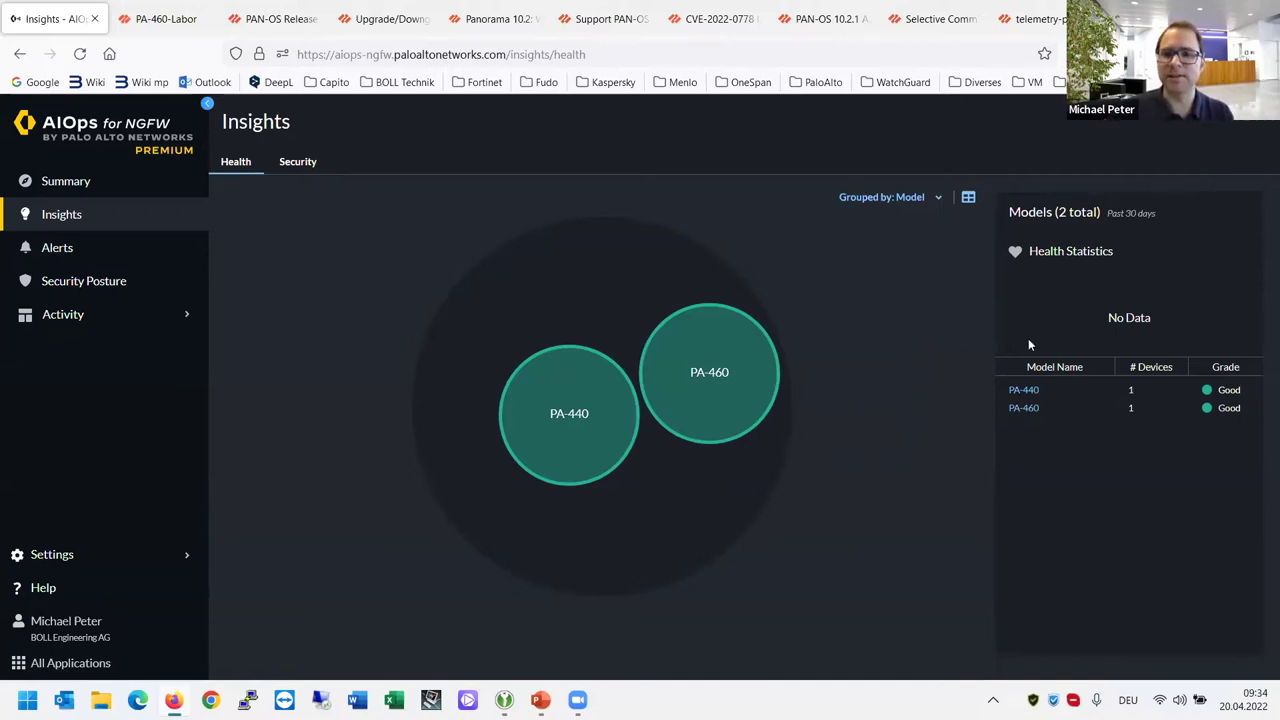
Step: Group the health insights by Software Version and by Health Grade to compare the groupings
{"action": "left_click", "coordinate": [938, 204]}
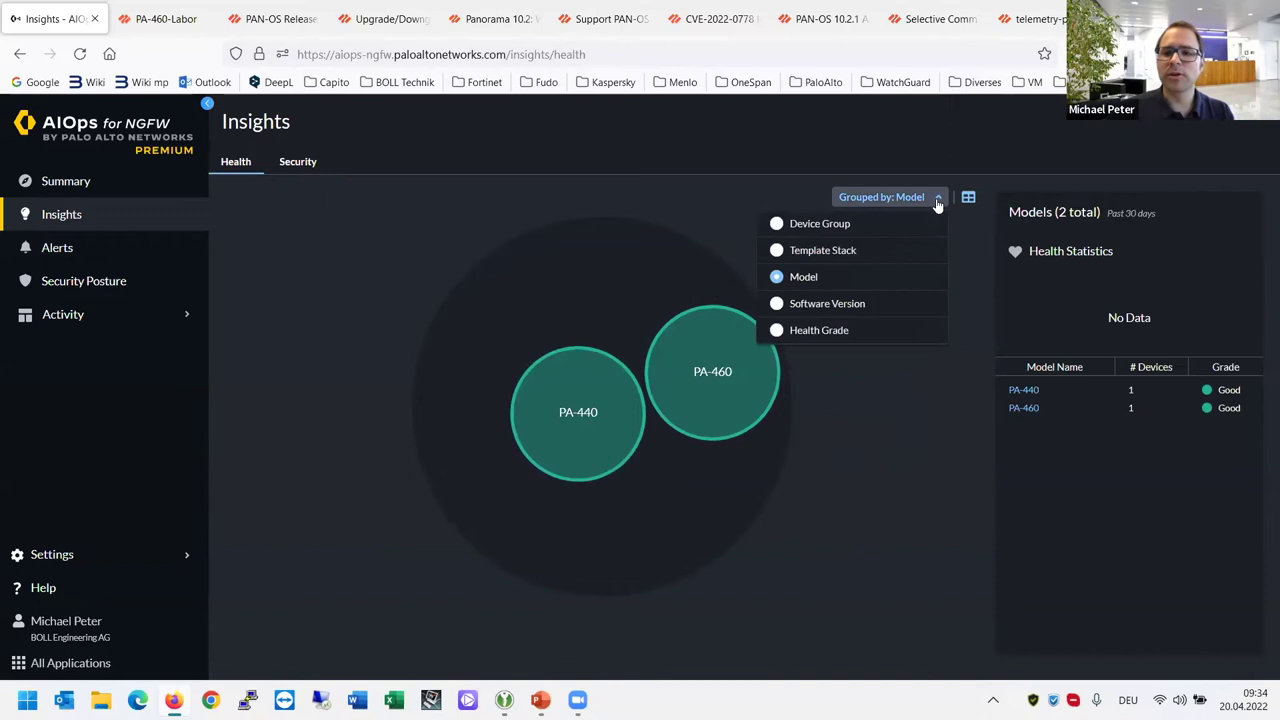
{"action": "left_click", "coordinate": [857, 305]}
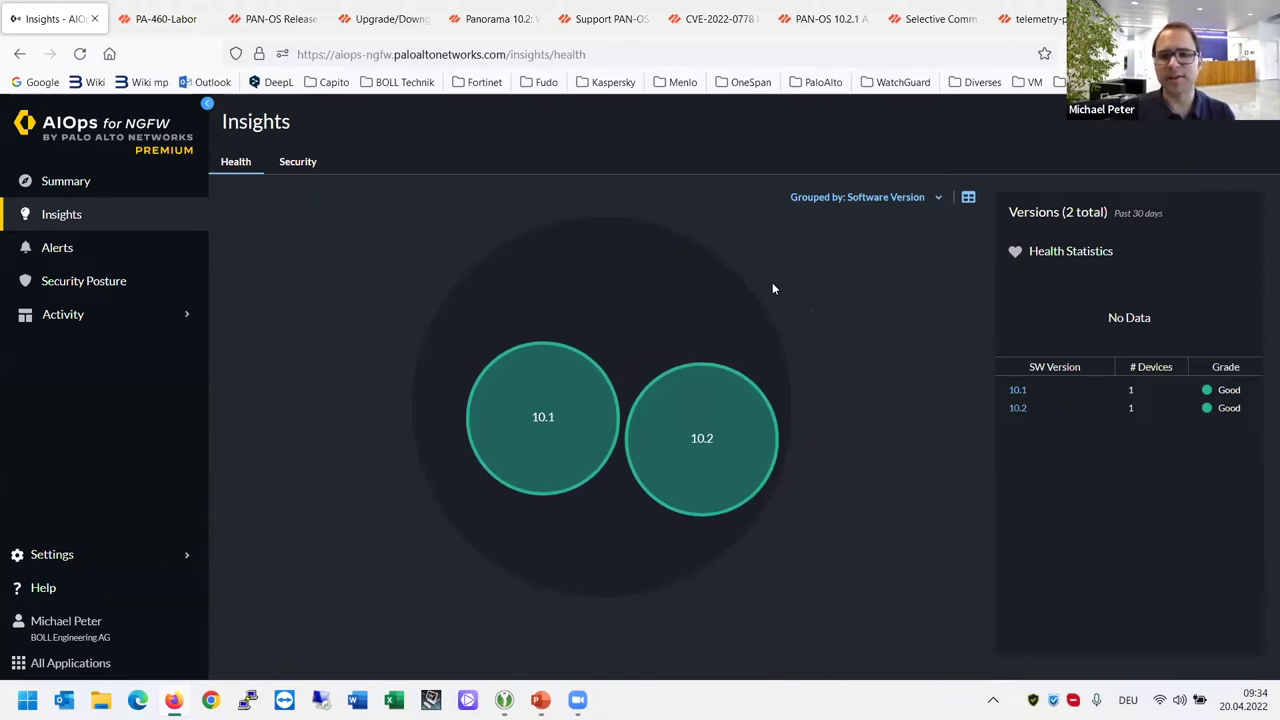
{"action": "left_click", "coordinate": [930, 198]}
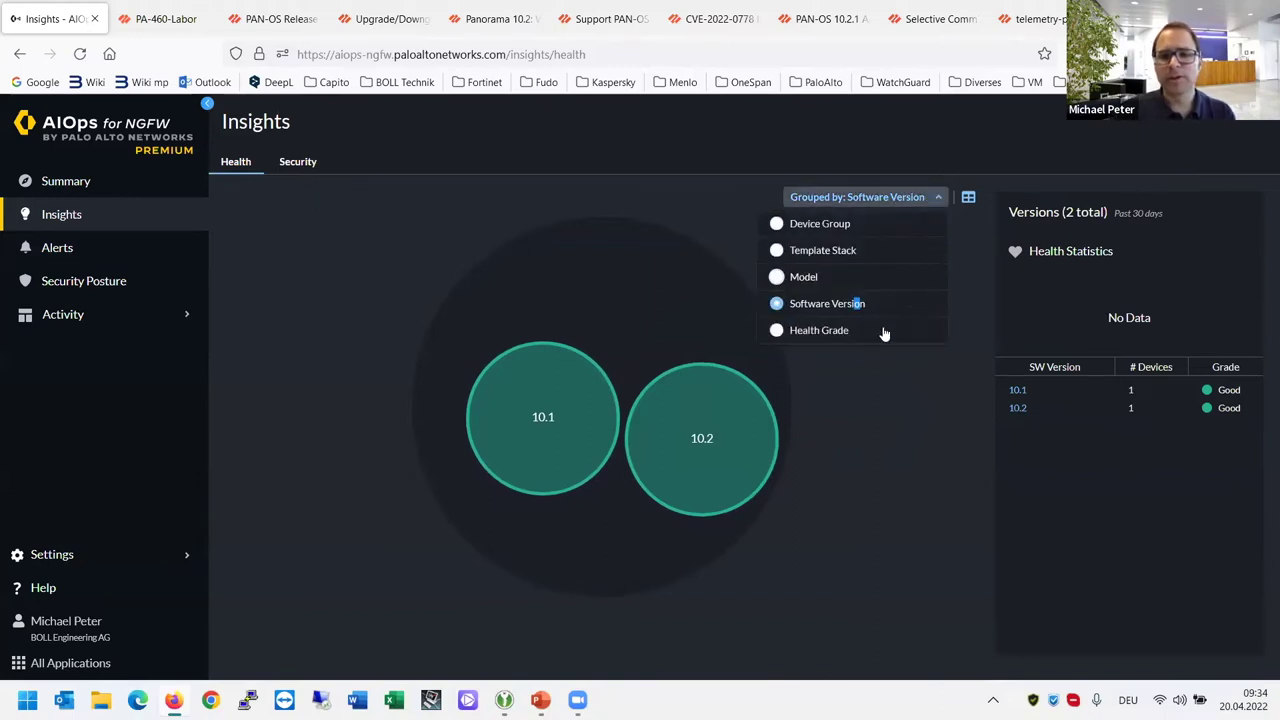
{"action": "left_click", "coordinate": [815, 331]}
{"action": "mouse_move", "coordinate": [511, 431]}
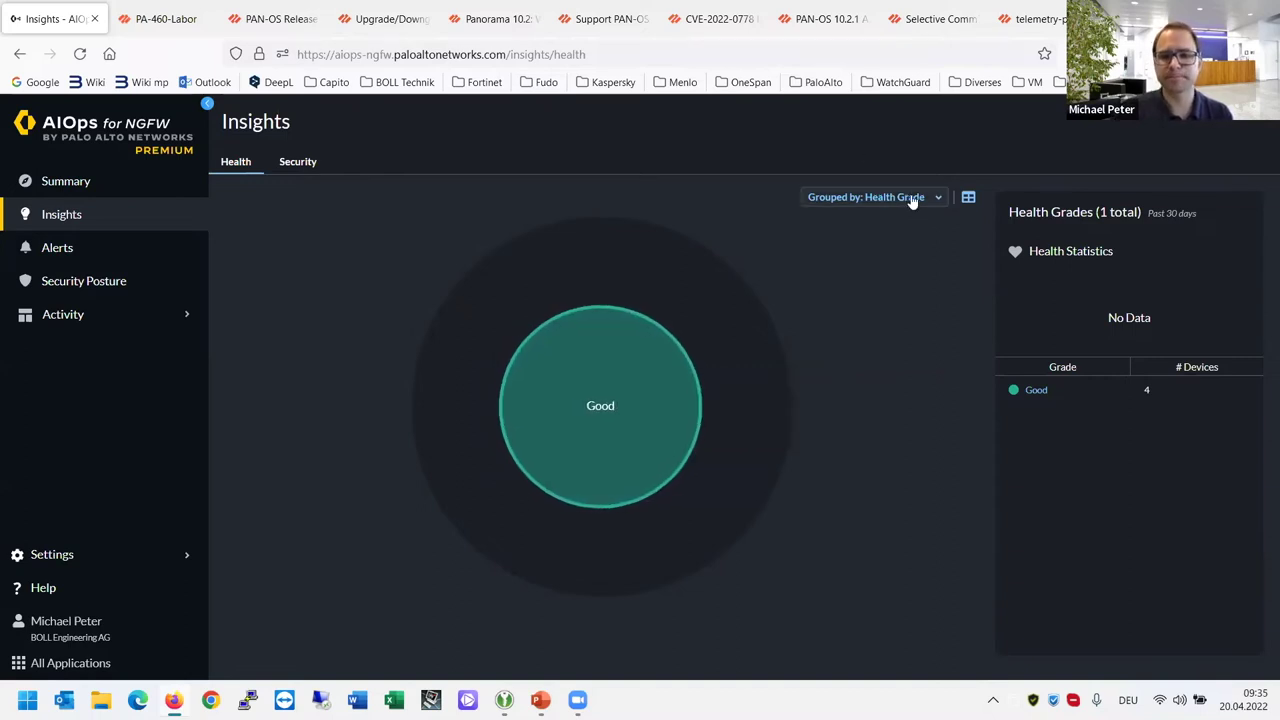
{"action": "left_click", "coordinate": [870, 197]}
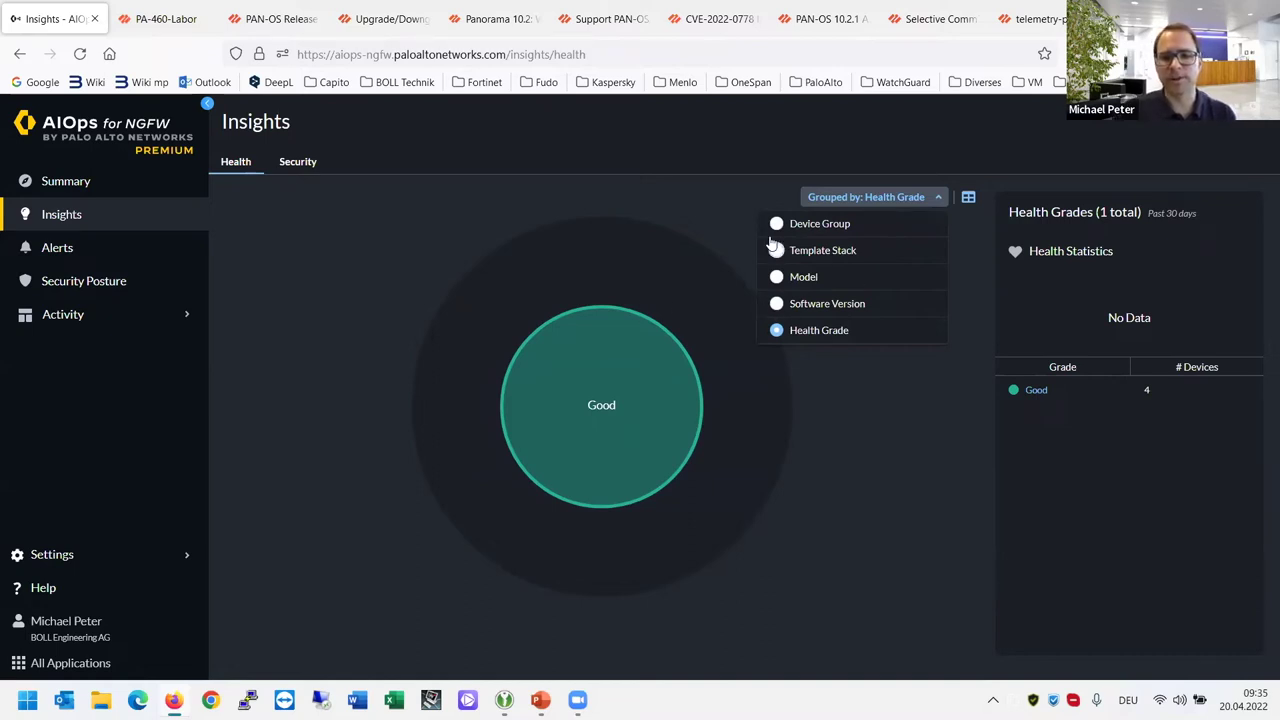
Step: Switch the insights to the Security view and group the devices by Model
{"action": "left_click", "coordinate": [305, 165]}
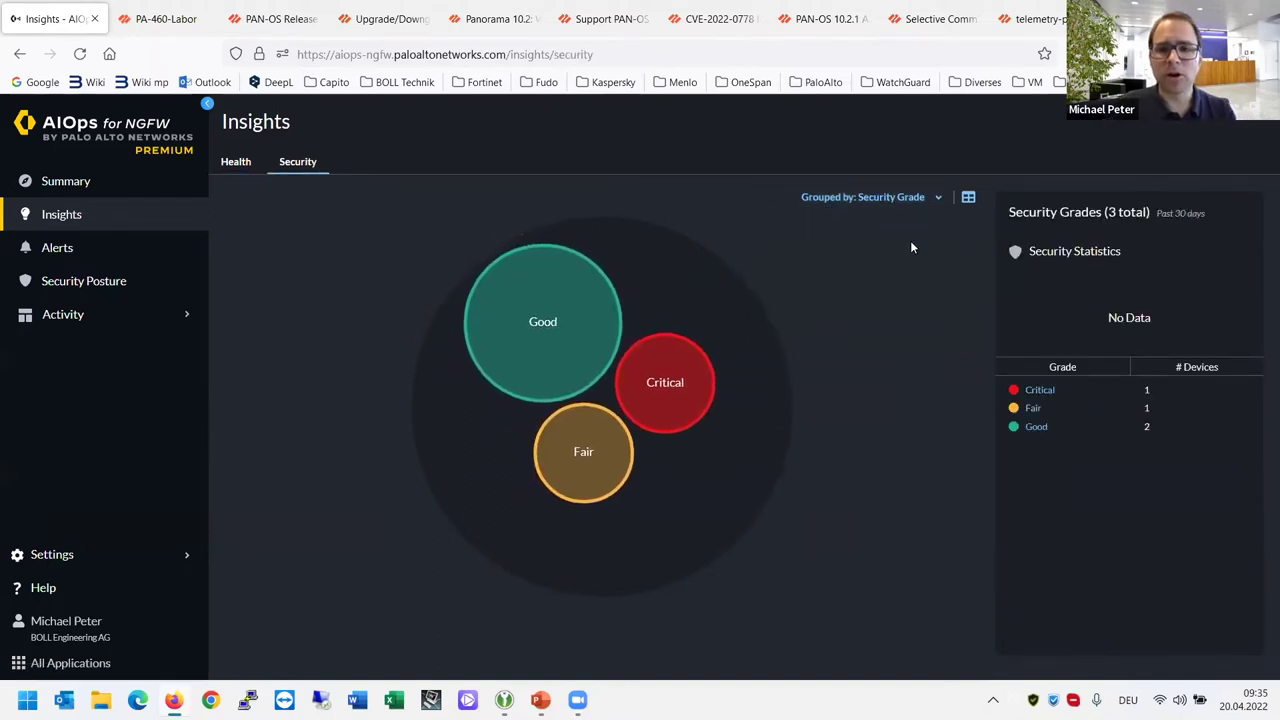
{"action": "left_click", "coordinate": [934, 198]}
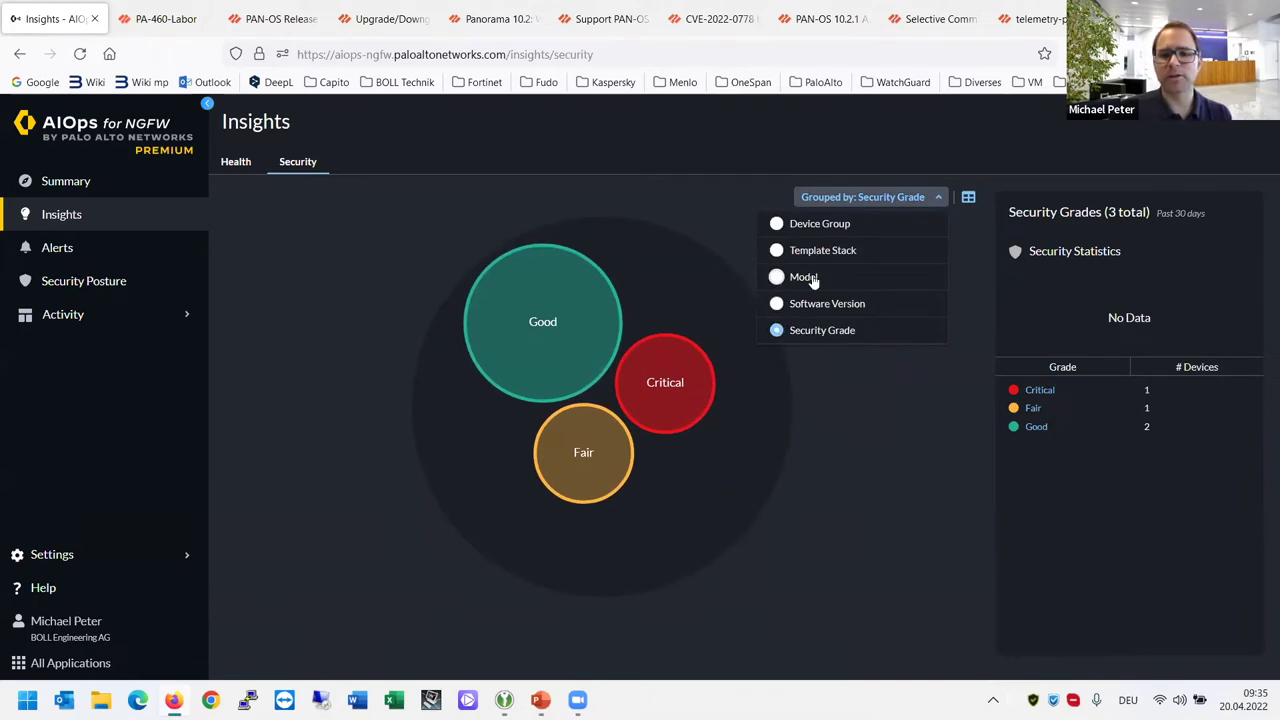
{"action": "left_click", "coordinate": [848, 284]}
Step: Drill into the PA-460 model and examine its security grade after remediation and its alerts
{"action": "mouse_move", "coordinate": [733, 427]}
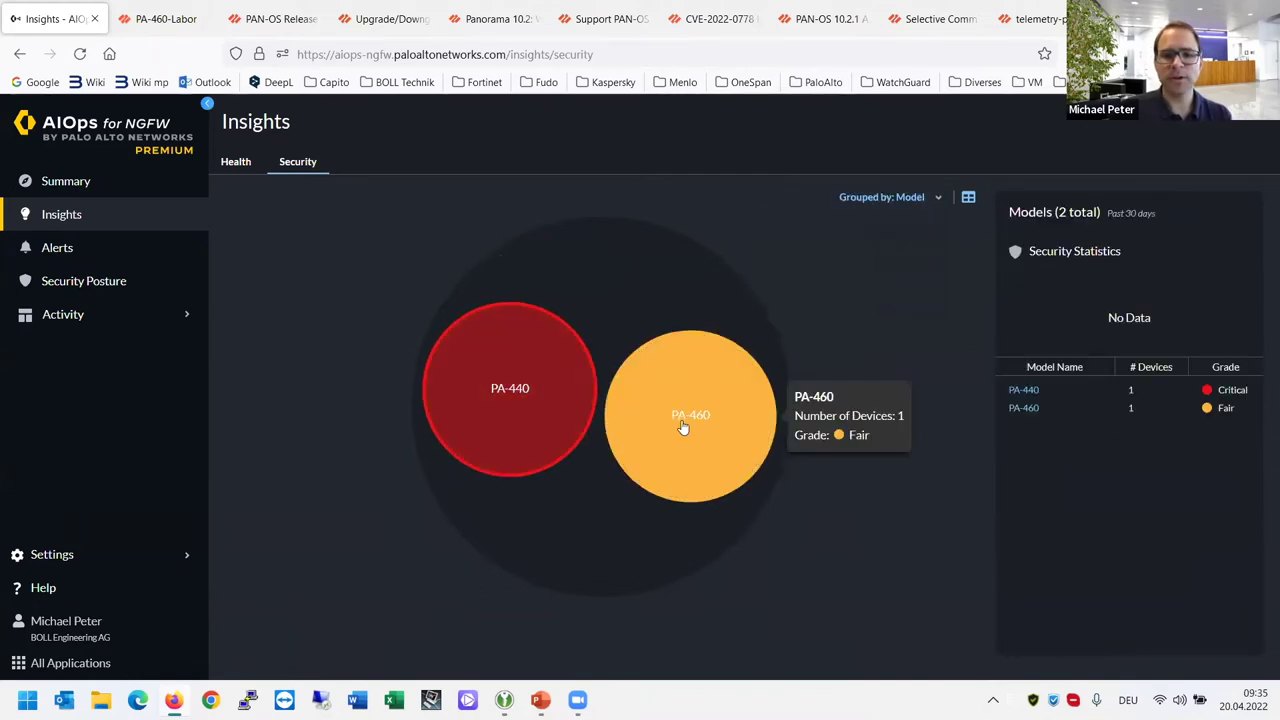
{"action": "left_click", "coordinate": [726, 428]}
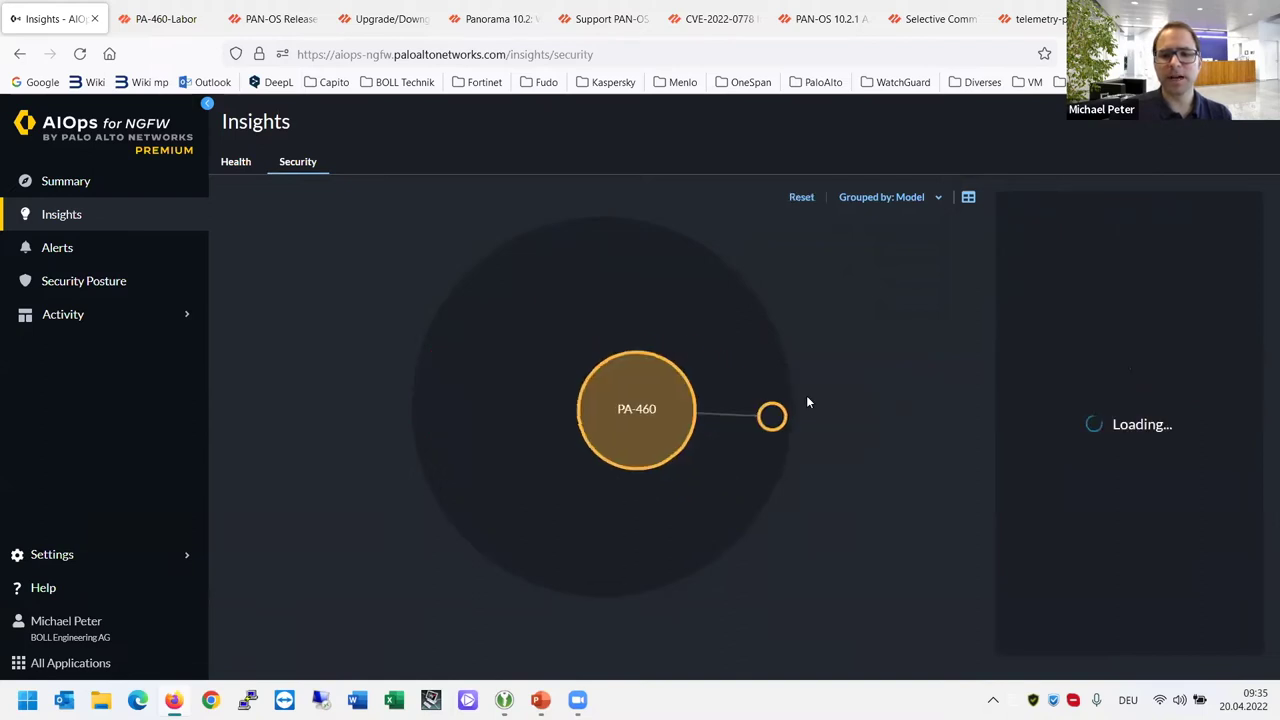
{"action": "scroll", "coordinate": [1146, 405], "scroll_direction": "down", "scroll_amount": 2}
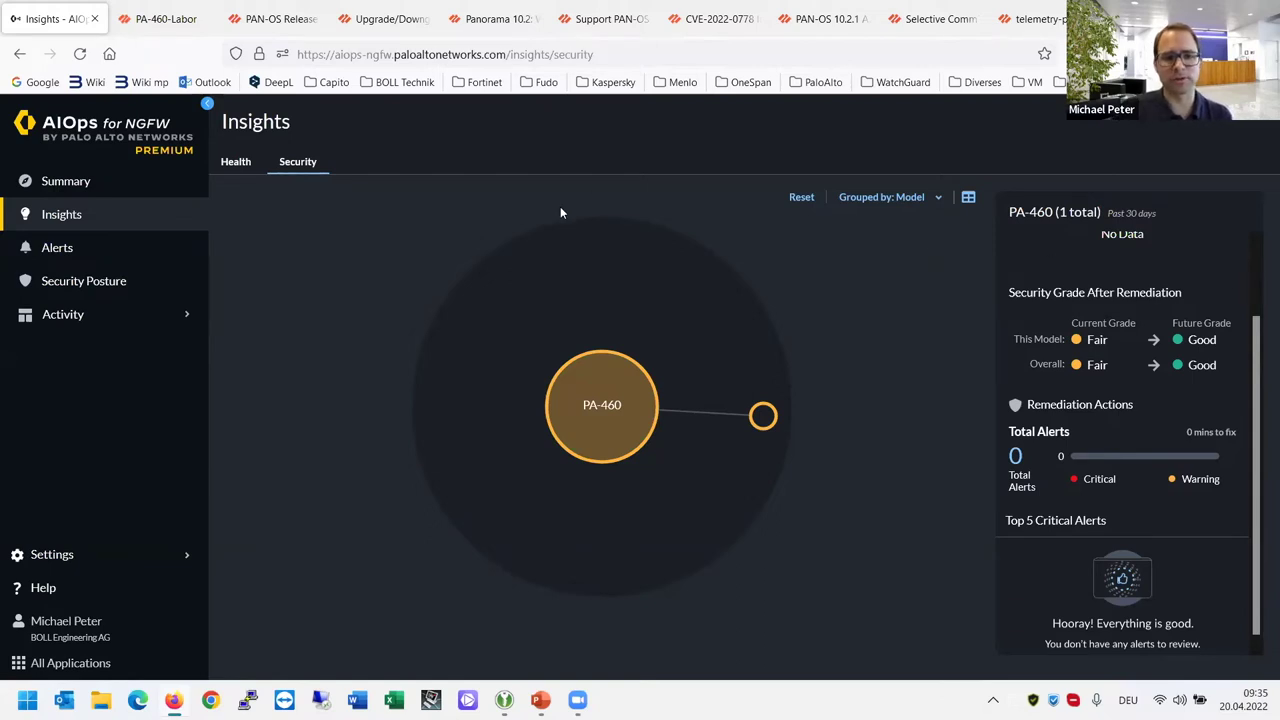
Step: Open the health alerts, group them by Alert Name, and examine the overview and the alert list
{"action": "left_click", "coordinate": [55, 252]}
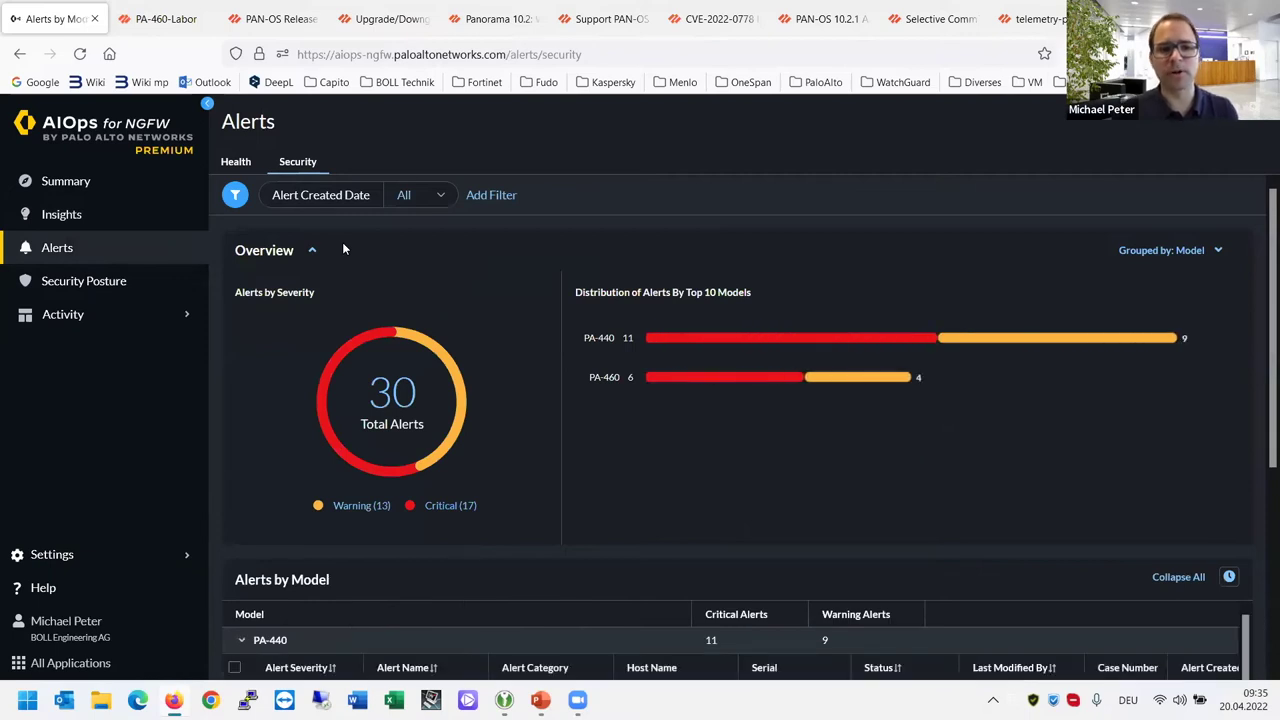
{"action": "left_click", "coordinate": [236, 163]}
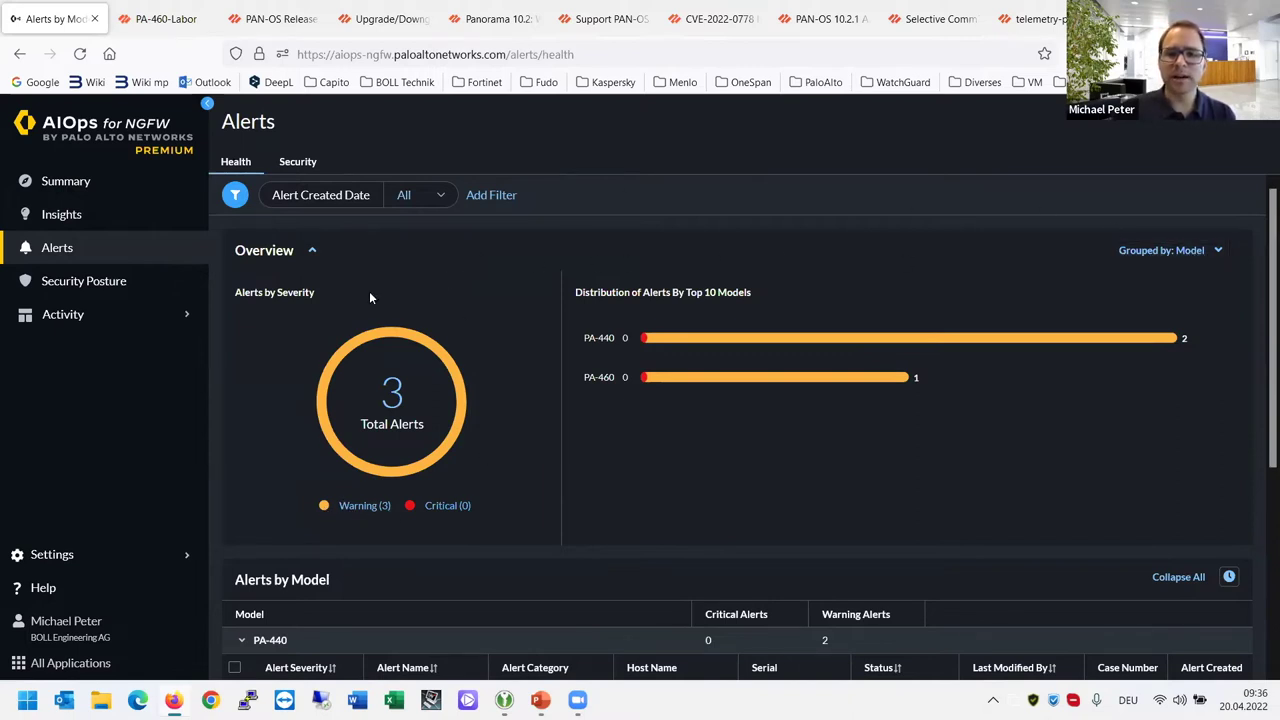
{"action": "left_click", "coordinate": [1210, 250]}
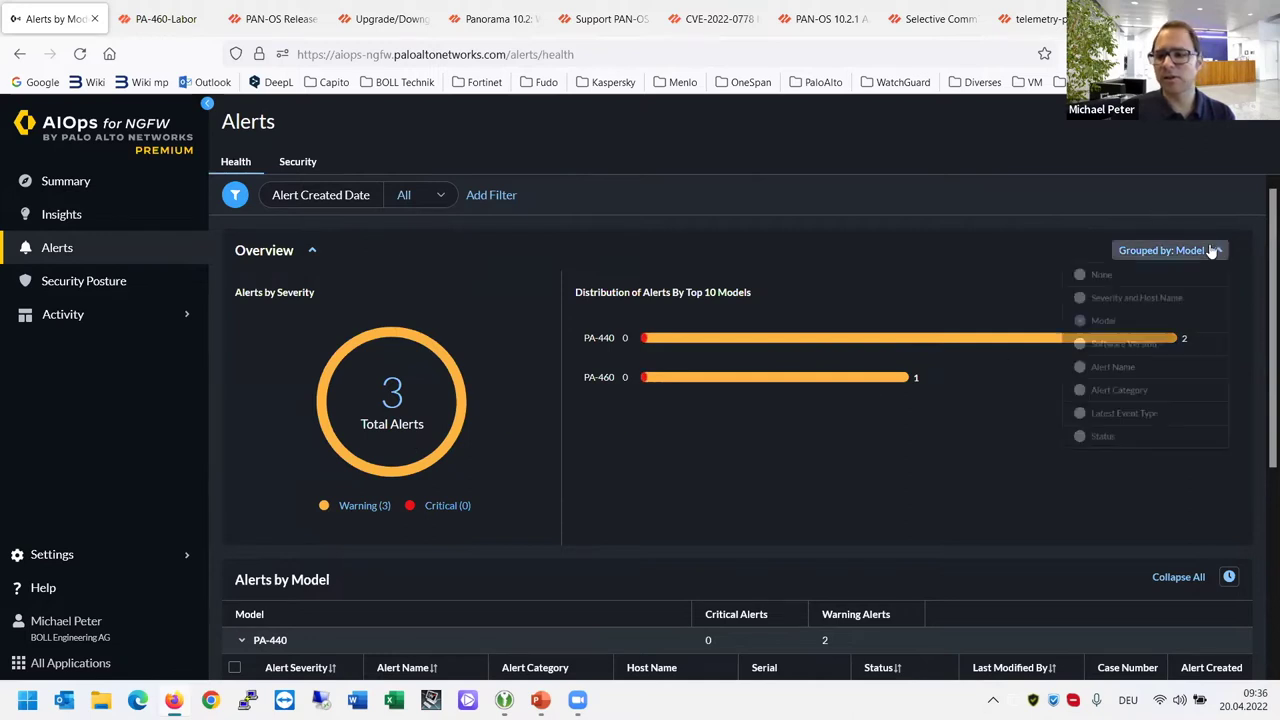
{"action": "left_click", "coordinate": [1094, 384]}
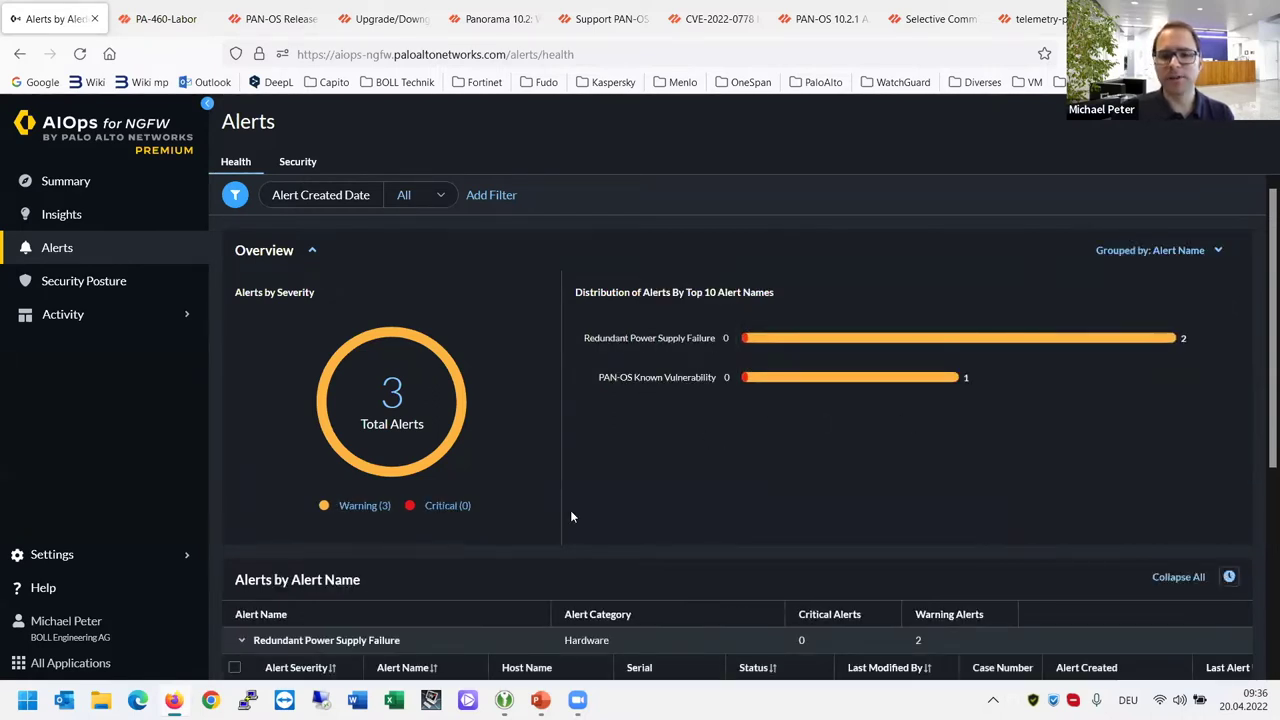
{"action": "scroll", "coordinate": [570, 510], "scroll_direction": "down", "scroll_amount": 5}
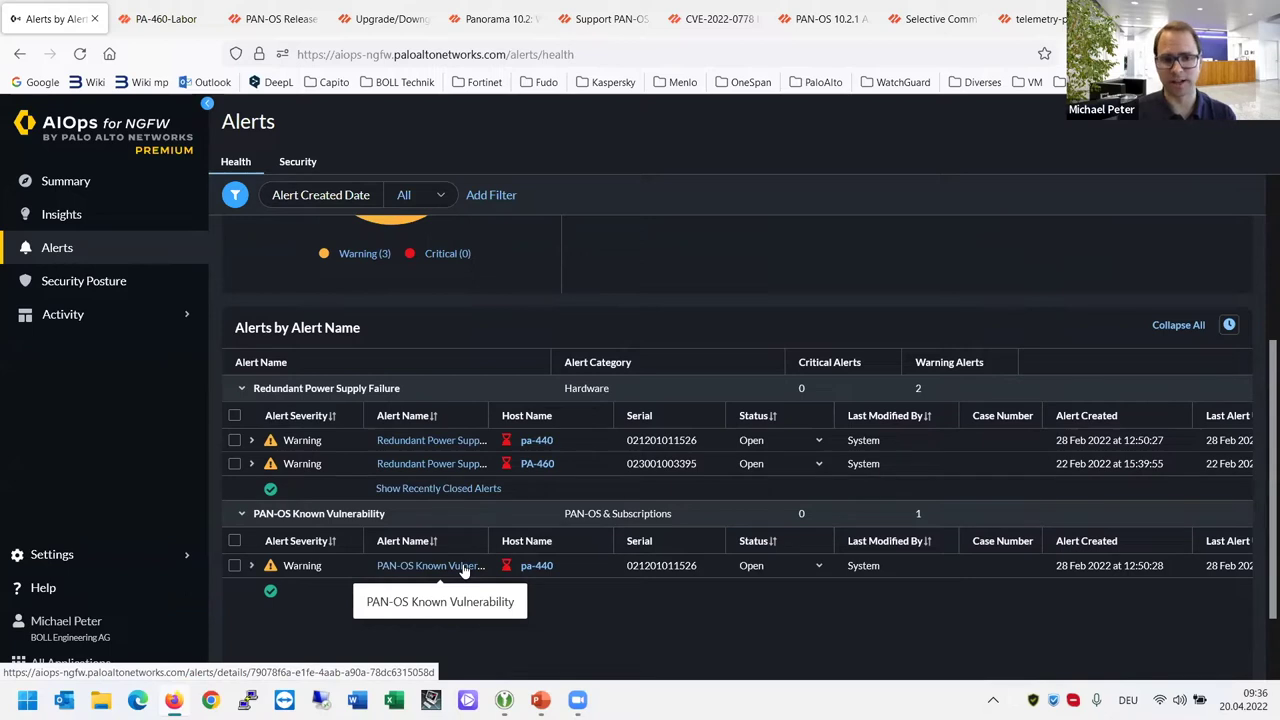
{"action": "scroll", "coordinate": [880, 410], "scroll_direction": "up", "scroll_amount": 3}
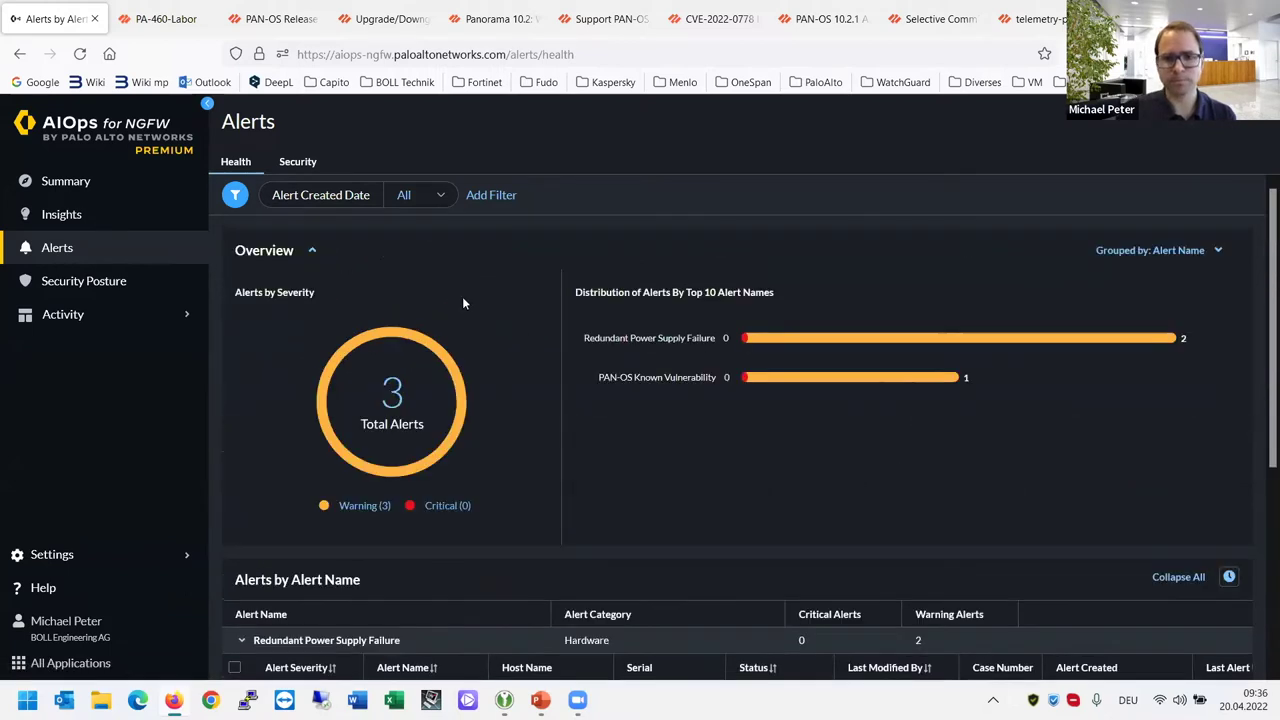
Step: Switch the alerts to the Security view, group them by Status, and review the list of open alerts
{"action": "left_click", "coordinate": [300, 162]}
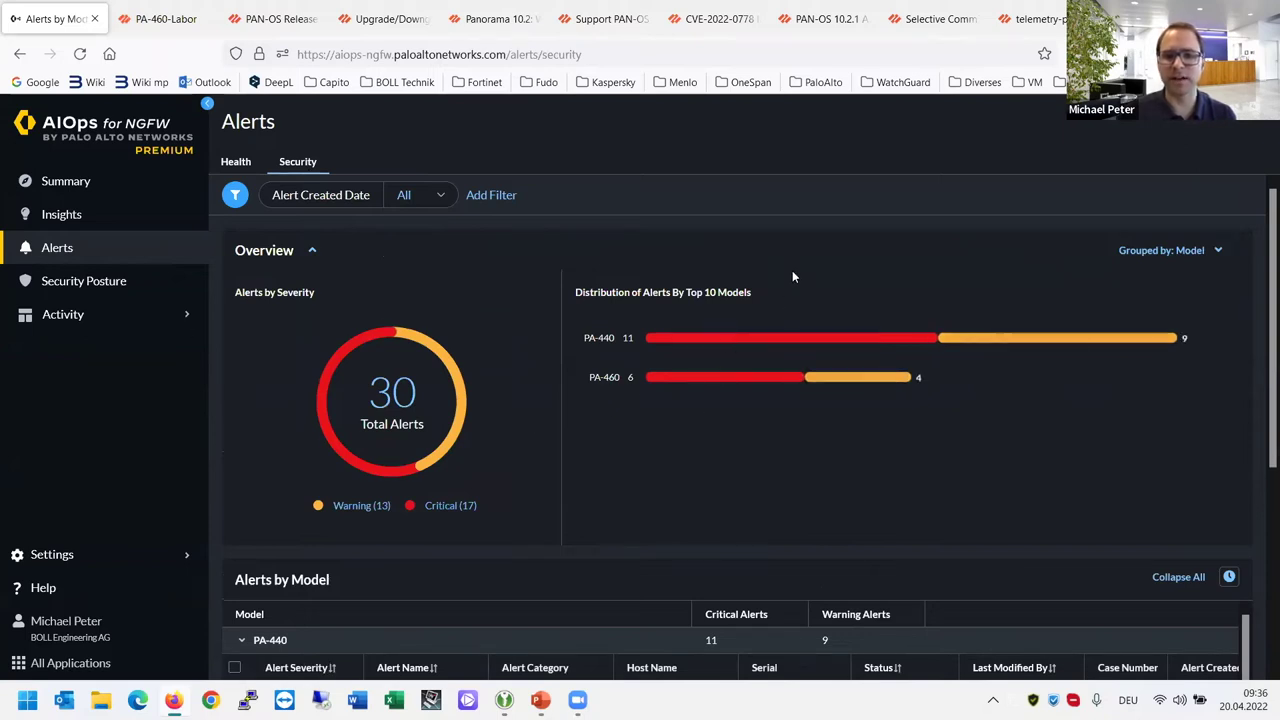
{"action": "left_click", "coordinate": [1180, 250]}
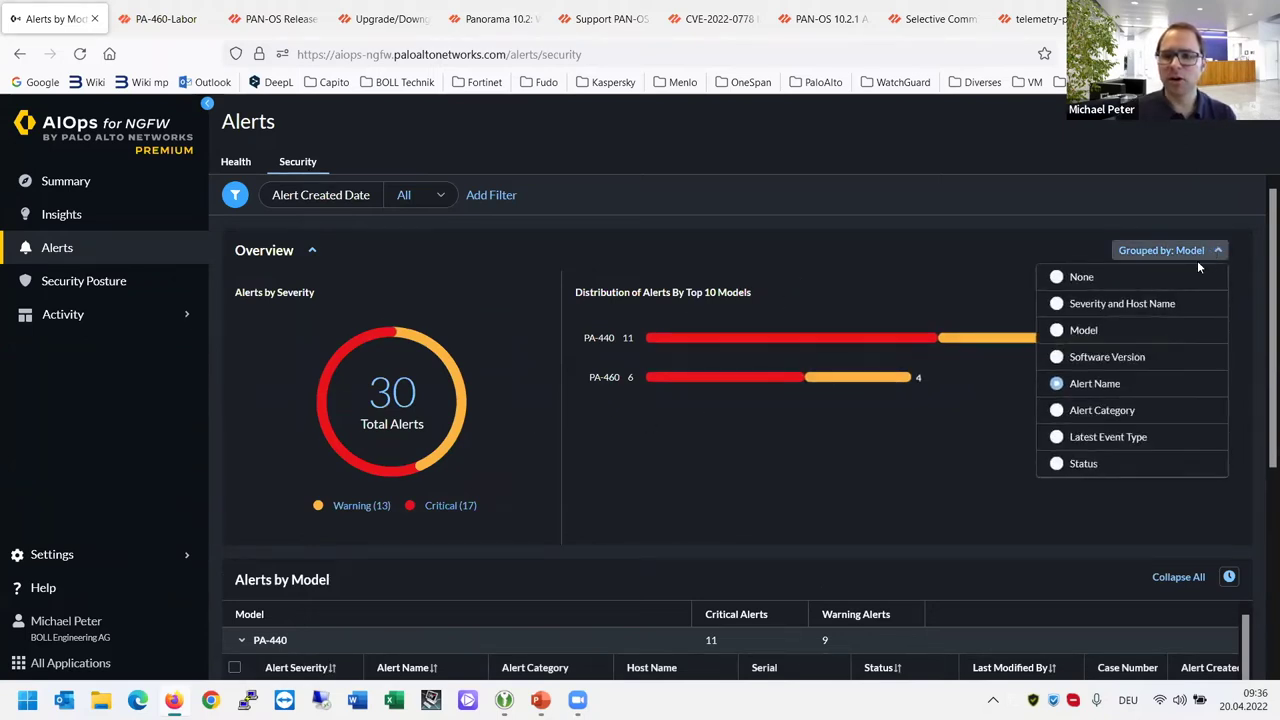
{"action": "left_click", "coordinate": [1095, 466]}
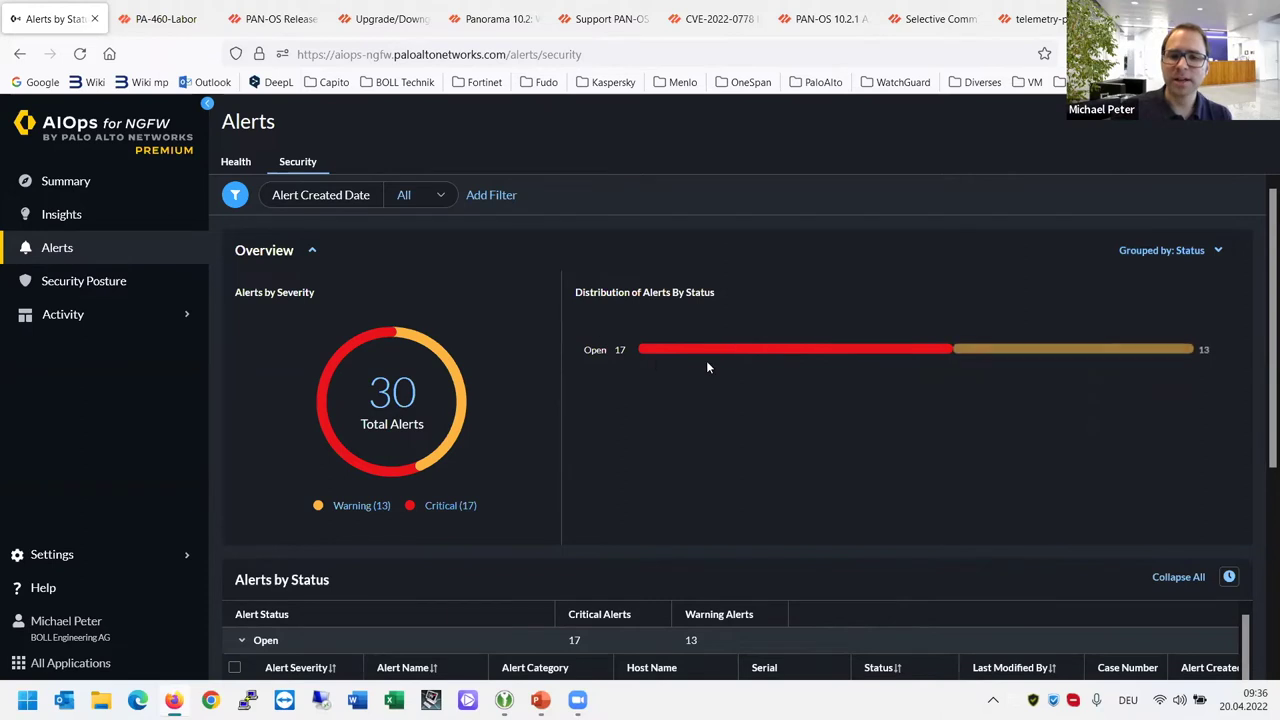
{"action": "scroll", "coordinate": [708, 362], "scroll_direction": "down", "scroll_amount": 1}
{"action": "scroll", "coordinate": [708, 363], "scroll_direction": "down", "scroll_amount": 5}
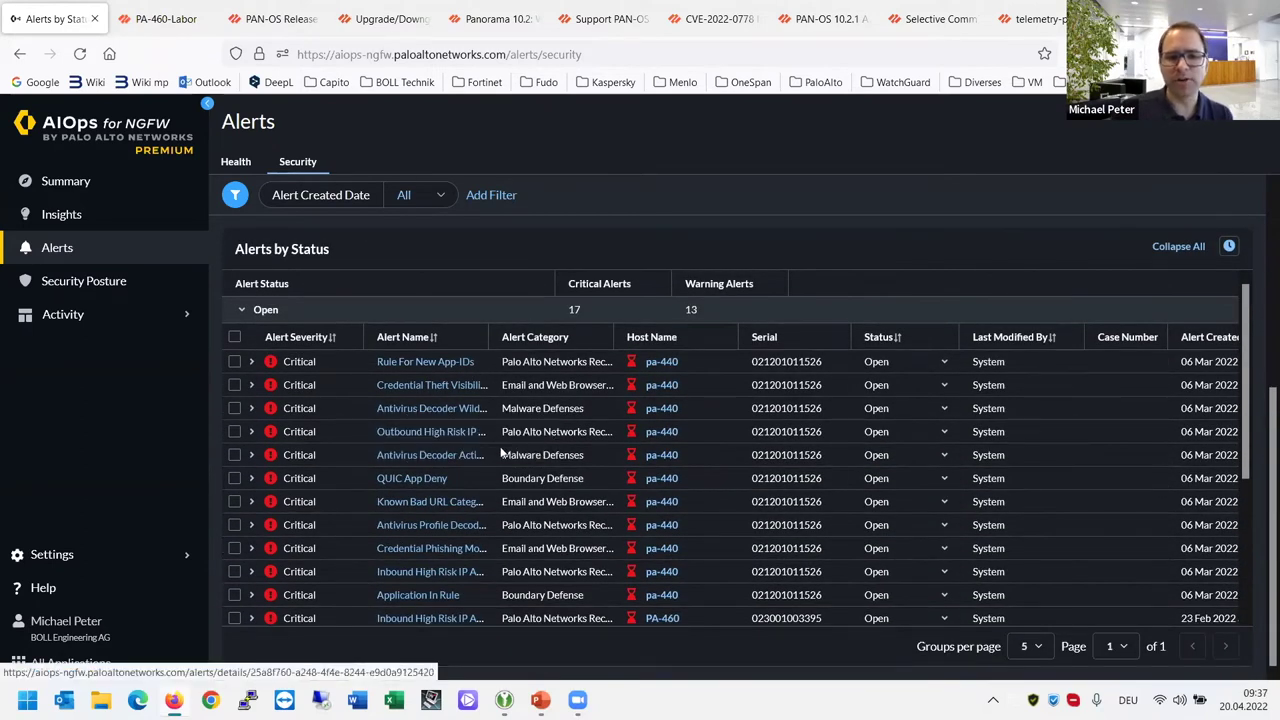
Step: Set the pa-440 Antivirus Decoder Wildfire Actions alert's status to In Progress and review its evidence and recommendations
{"action": "left_click", "coordinate": [410, 410]}
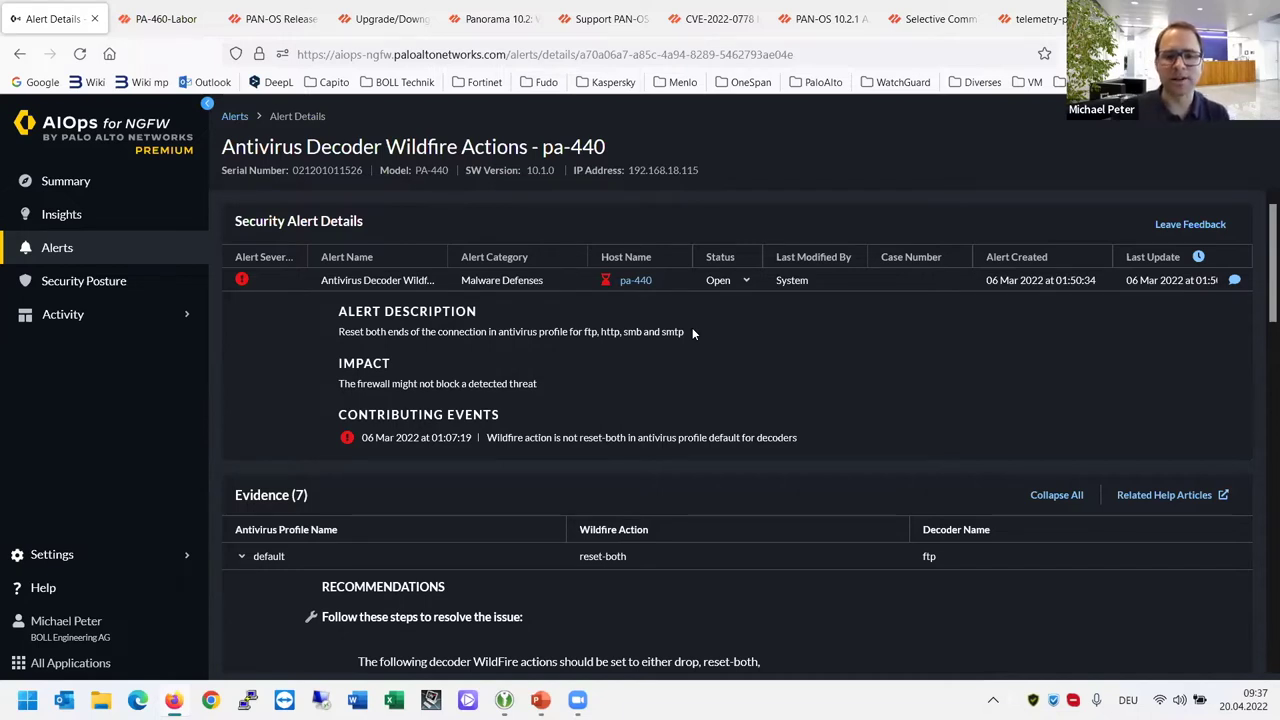
{"action": "left_click", "coordinate": [741, 283]}
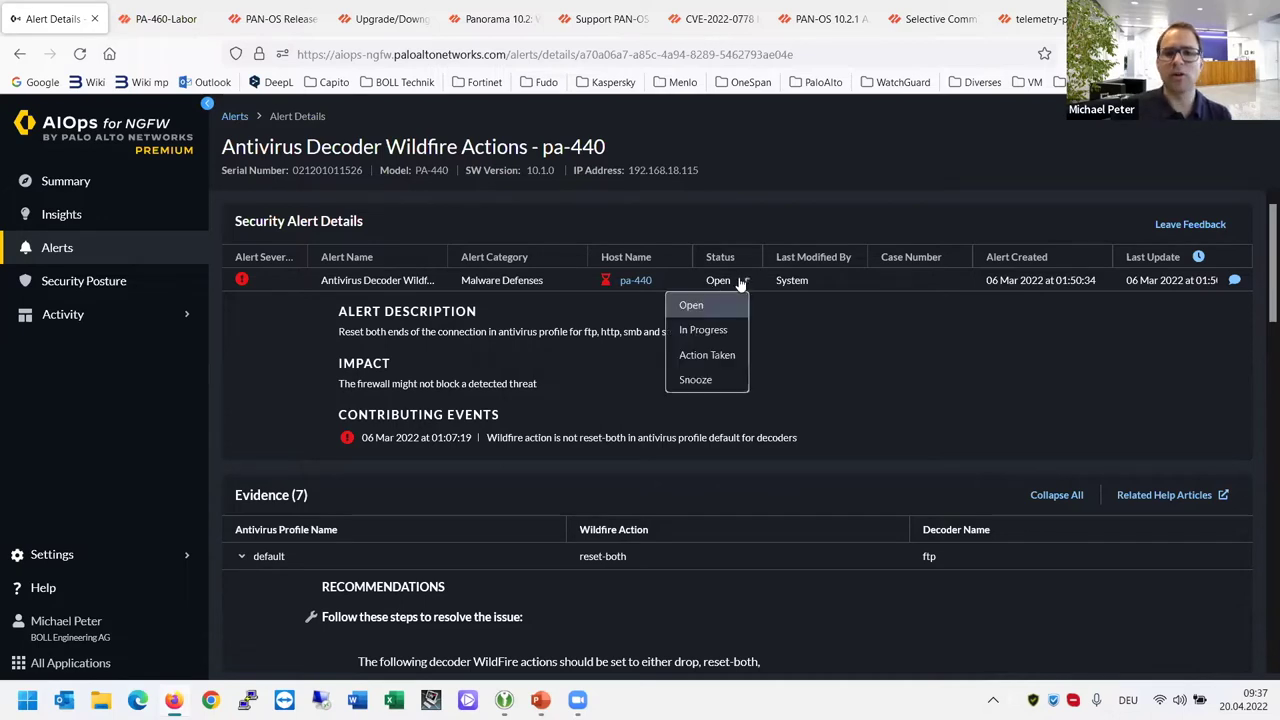
{"action": "left_click", "coordinate": [712, 333]}
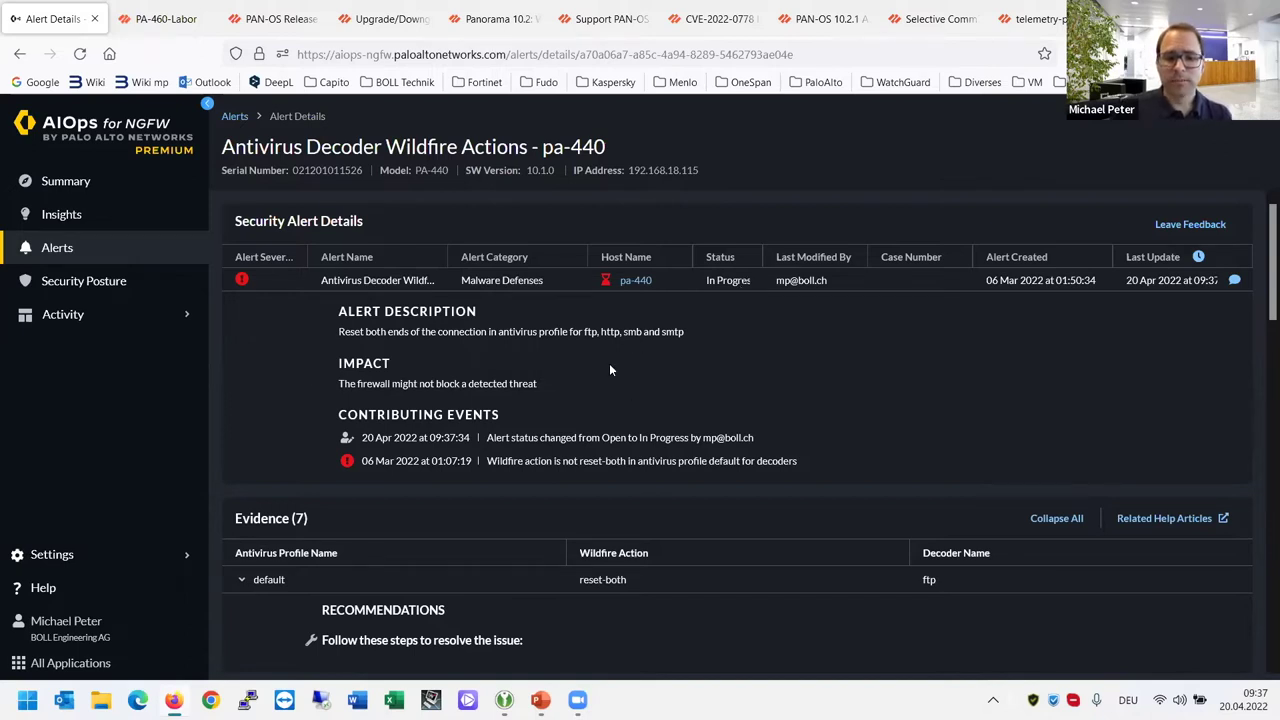
{"action": "scroll", "coordinate": [610, 370], "scroll_direction": "down", "scroll_amount": 3}
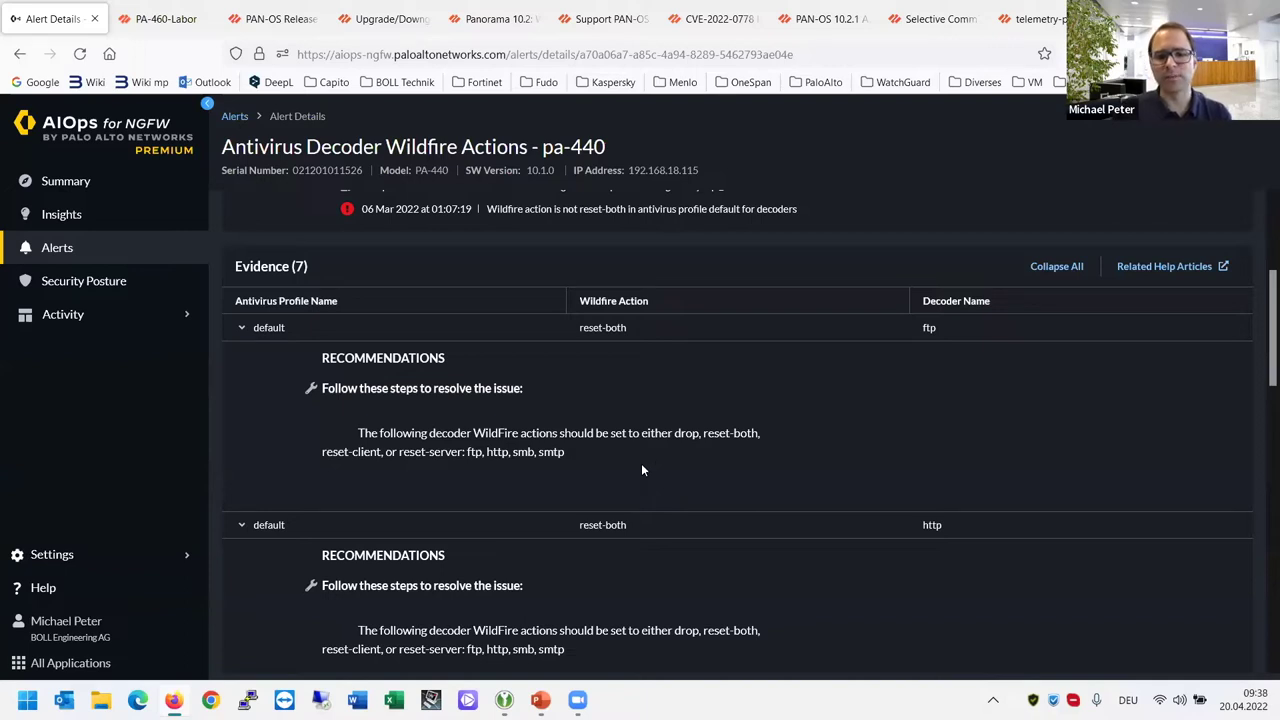
Step: Return to the security alerts, group them by Alert Category, and examine the distribution and the alert list
{"action": "left_click", "coordinate": [242, 120]}
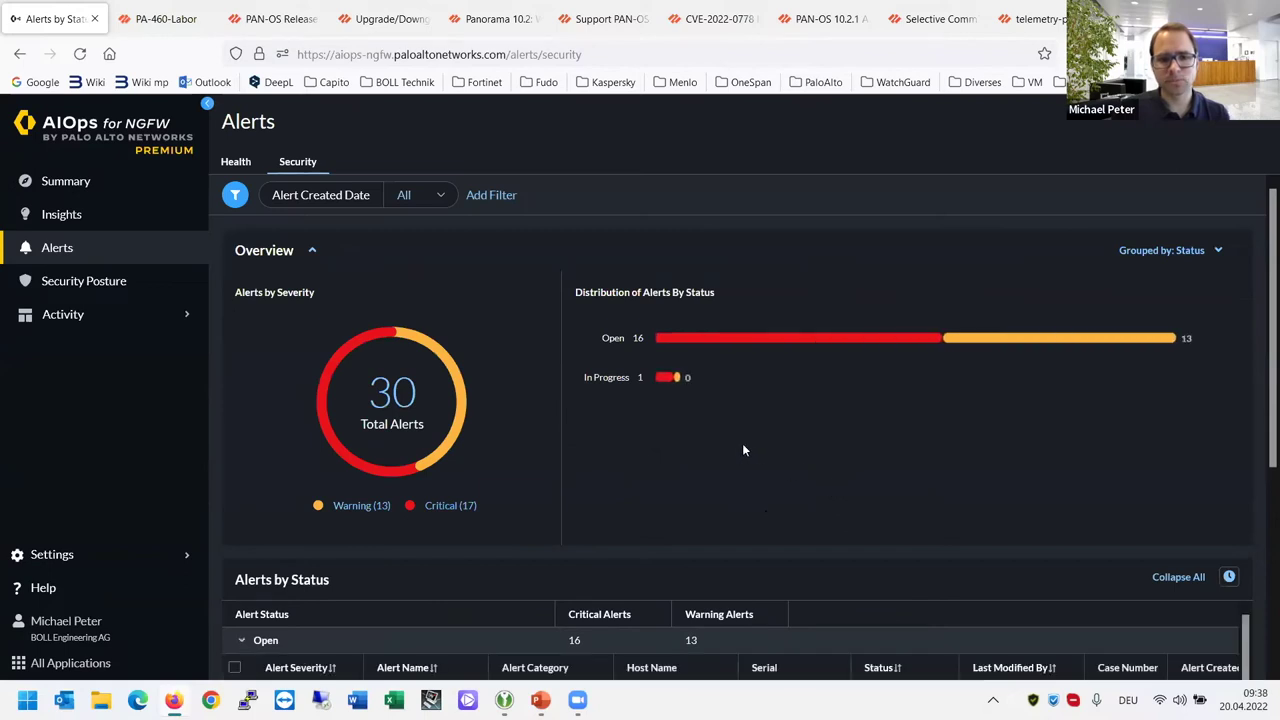
{"action": "left_click", "coordinate": [1207, 252]}
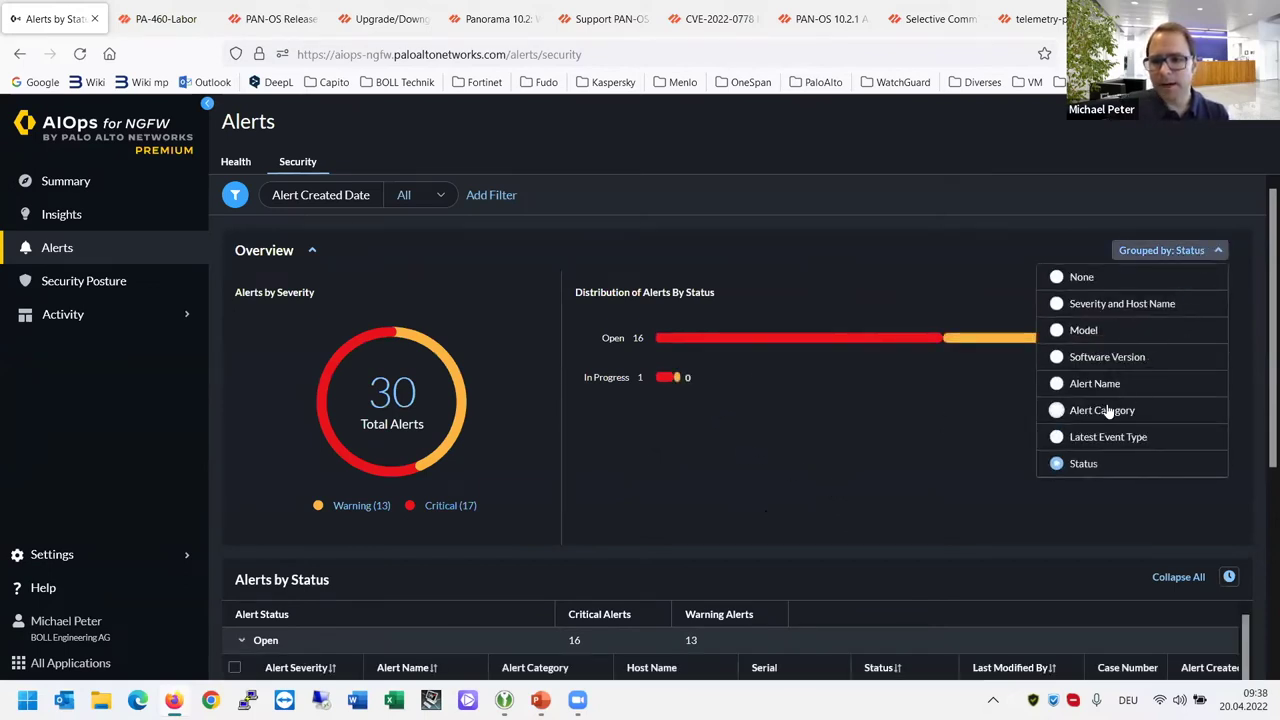
{"action": "left_click", "coordinate": [1067, 416]}
{"action": "mouse_move", "coordinate": [917, 406]}
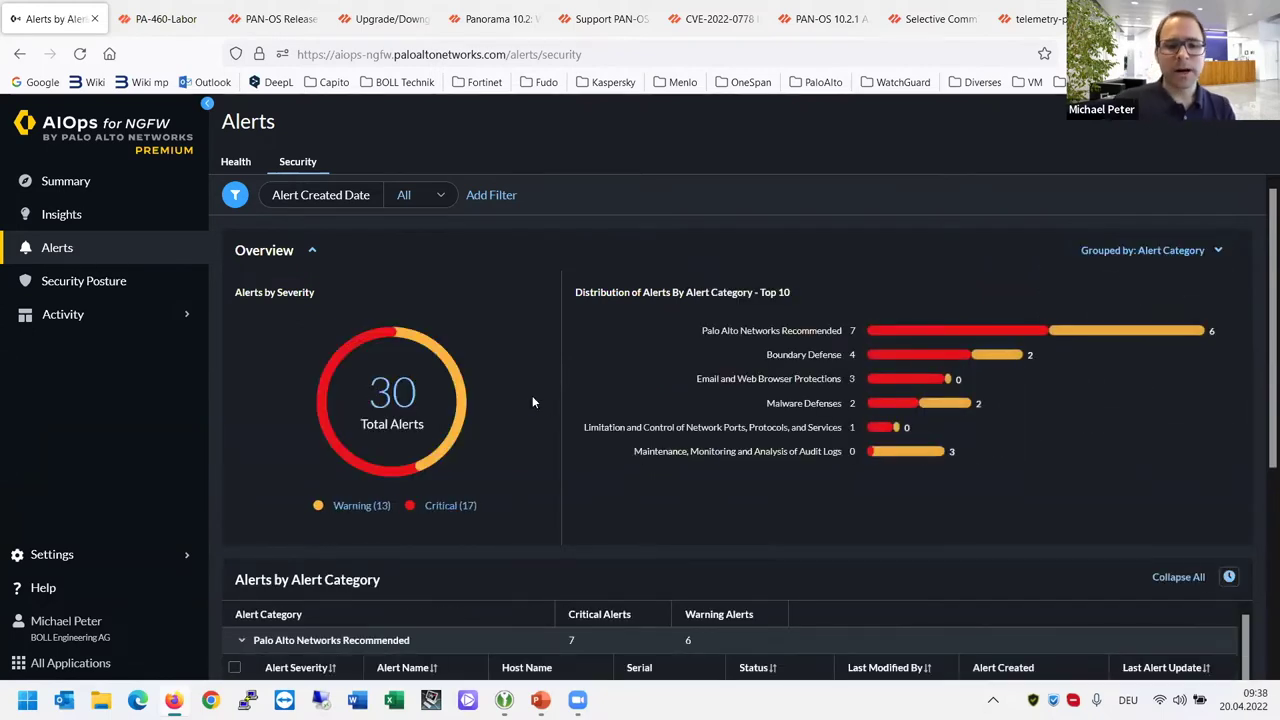
{"action": "scroll", "coordinate": [514, 432], "scroll_direction": "down", "scroll_amount": 3}
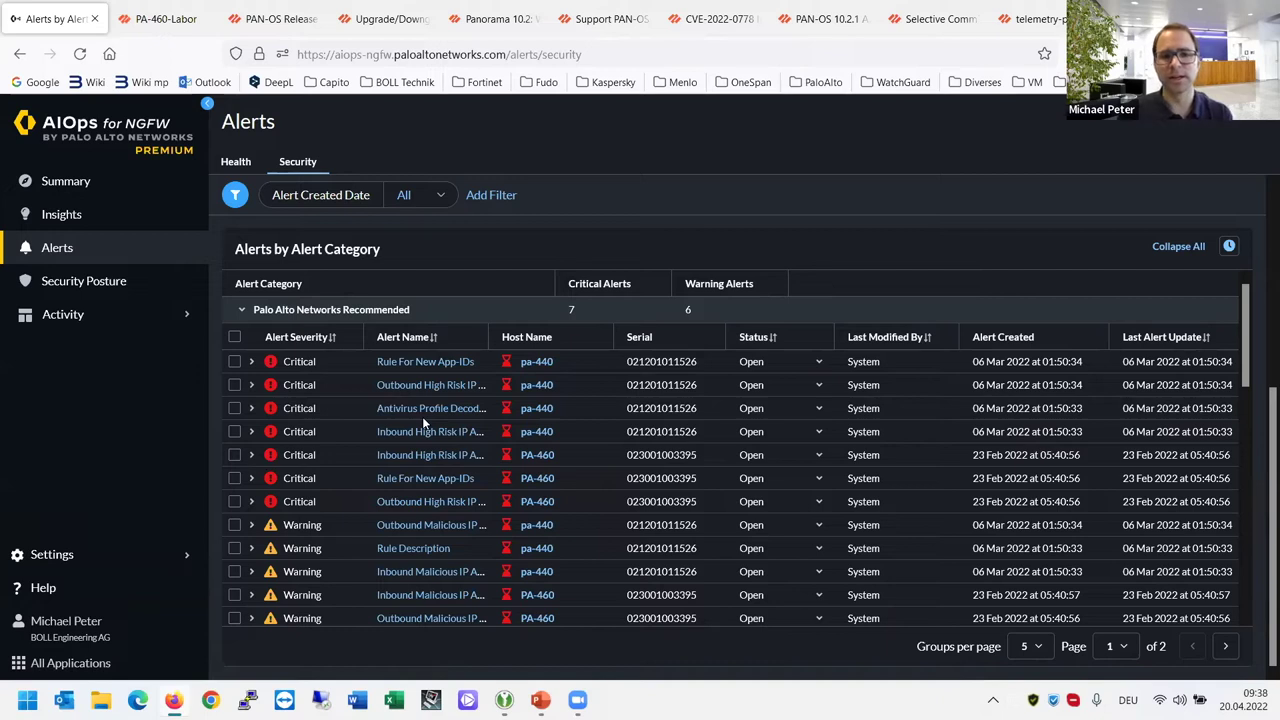
Step: Check the Security Posture pages for Overall Adoption and Best Practices
{"action": "left_click", "coordinate": [90, 290]}
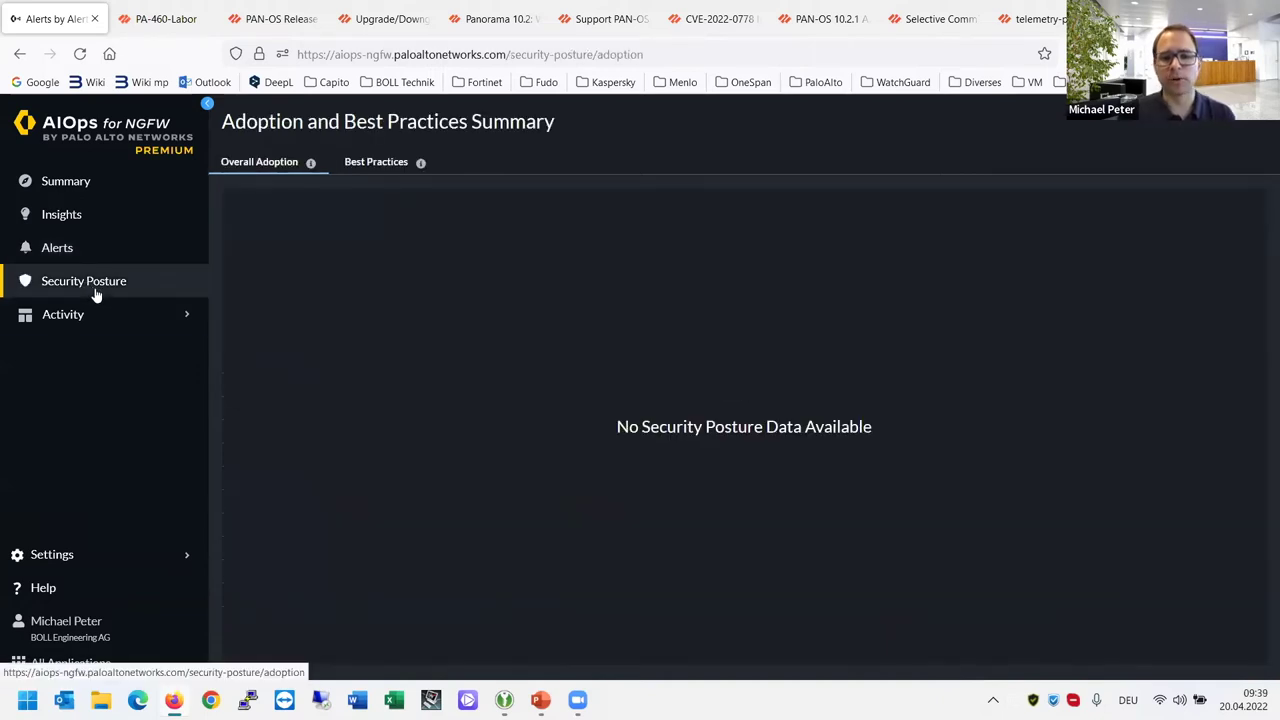
{"action": "left_click", "coordinate": [380, 165]}
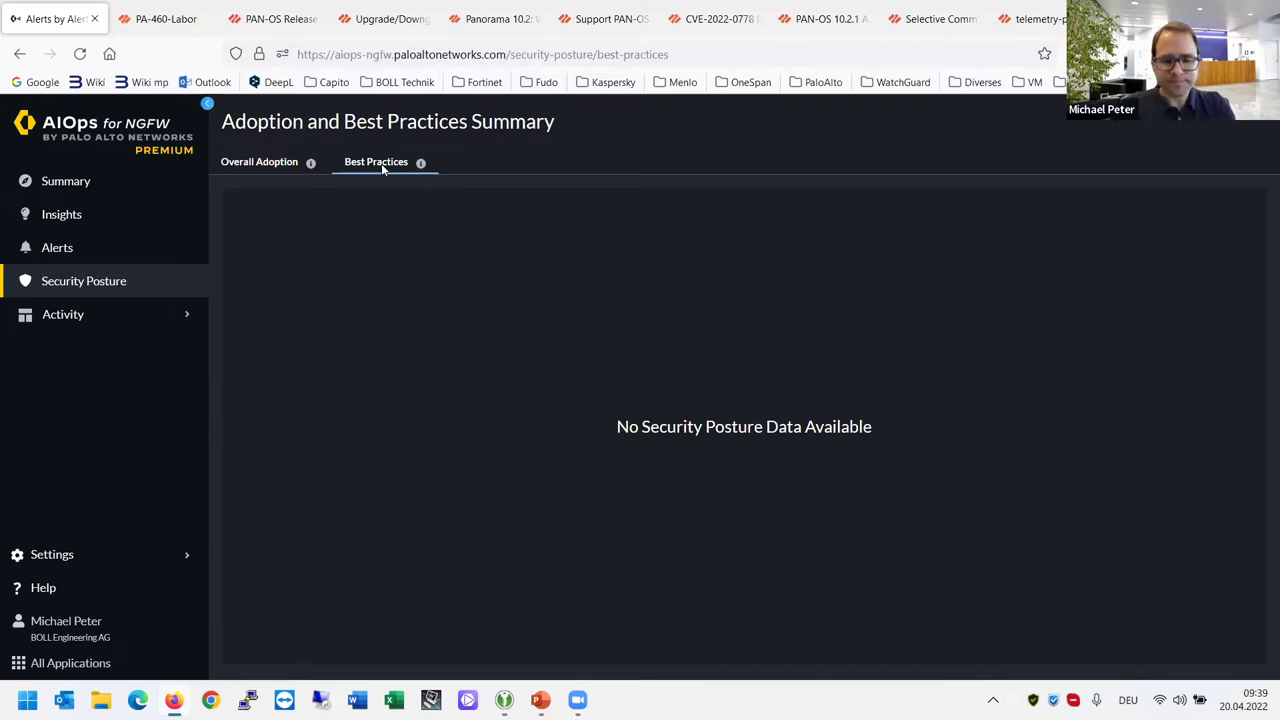
Step: Switch to the running PowerPoint slide show and advance from the AIOps Demo slide to the Types of Alerts slide
{"action": "key", "text": "alt+Tab"}
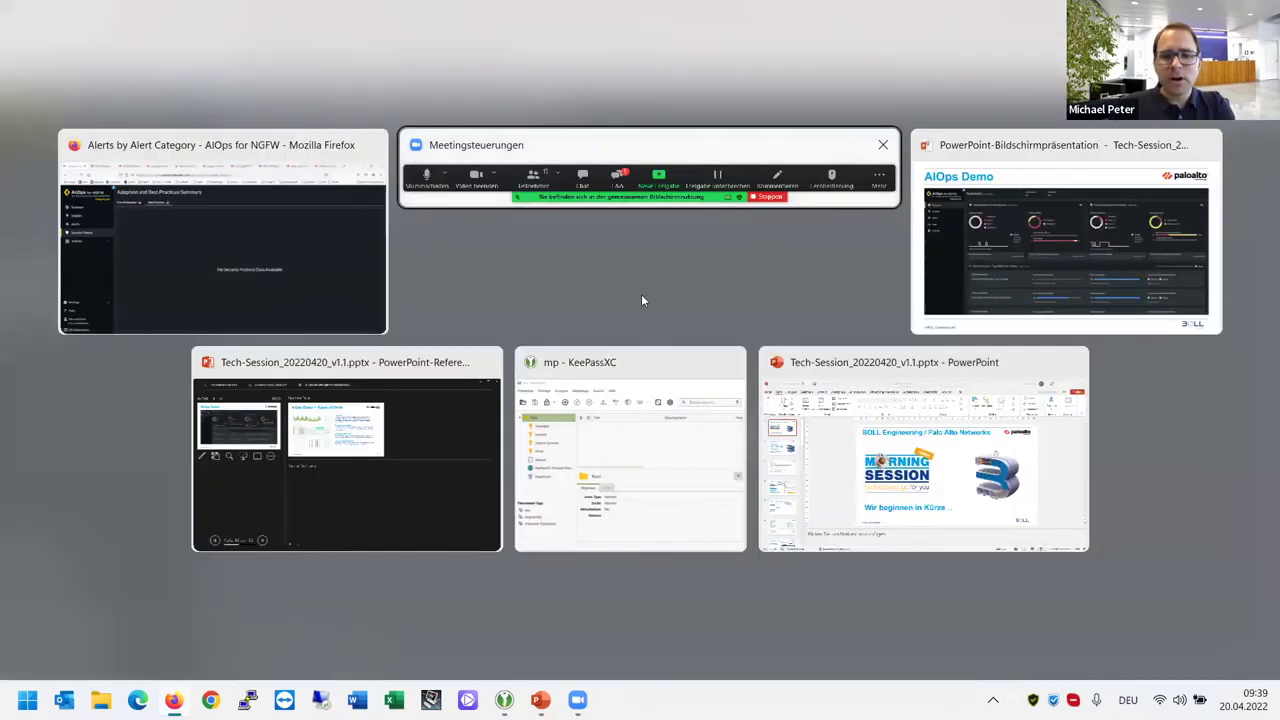
{"action": "left_click", "coordinate": [868, 490]}
{"action": "key", "text": "alt+Tab"}
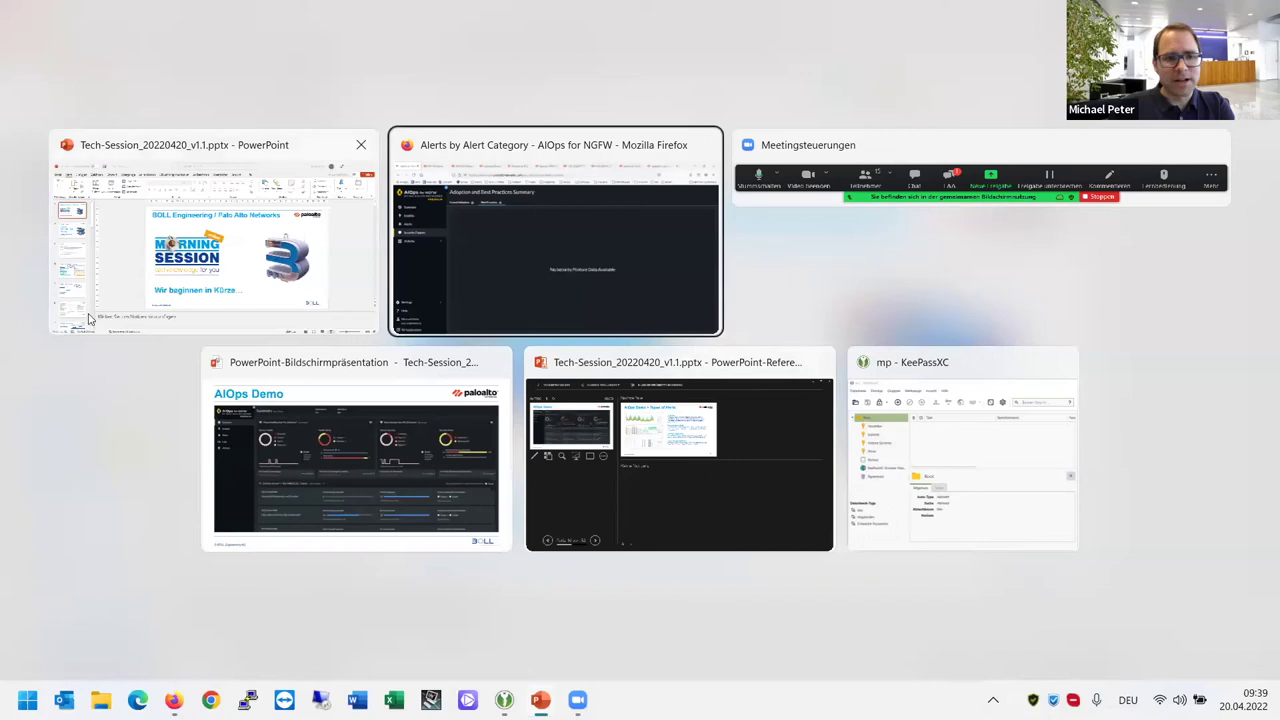
{"action": "left_click", "coordinate": [210, 275]}
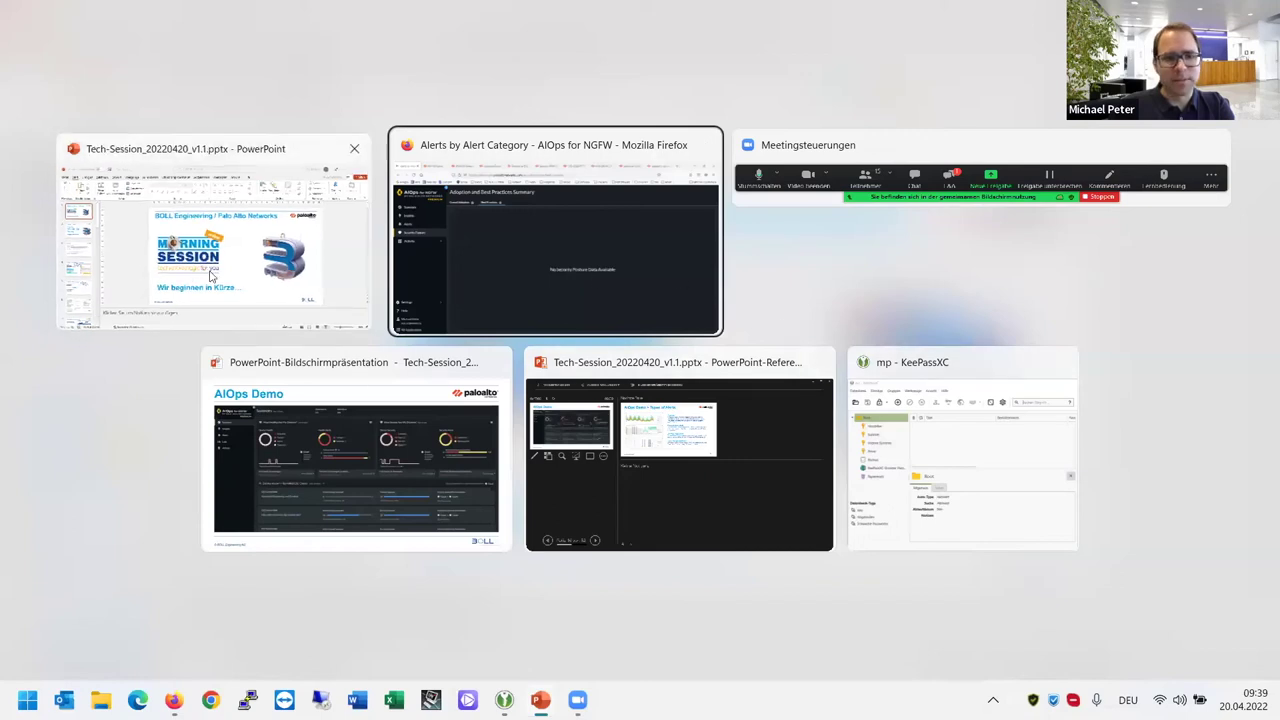
{"action": "left_click", "coordinate": [1096, 676]}
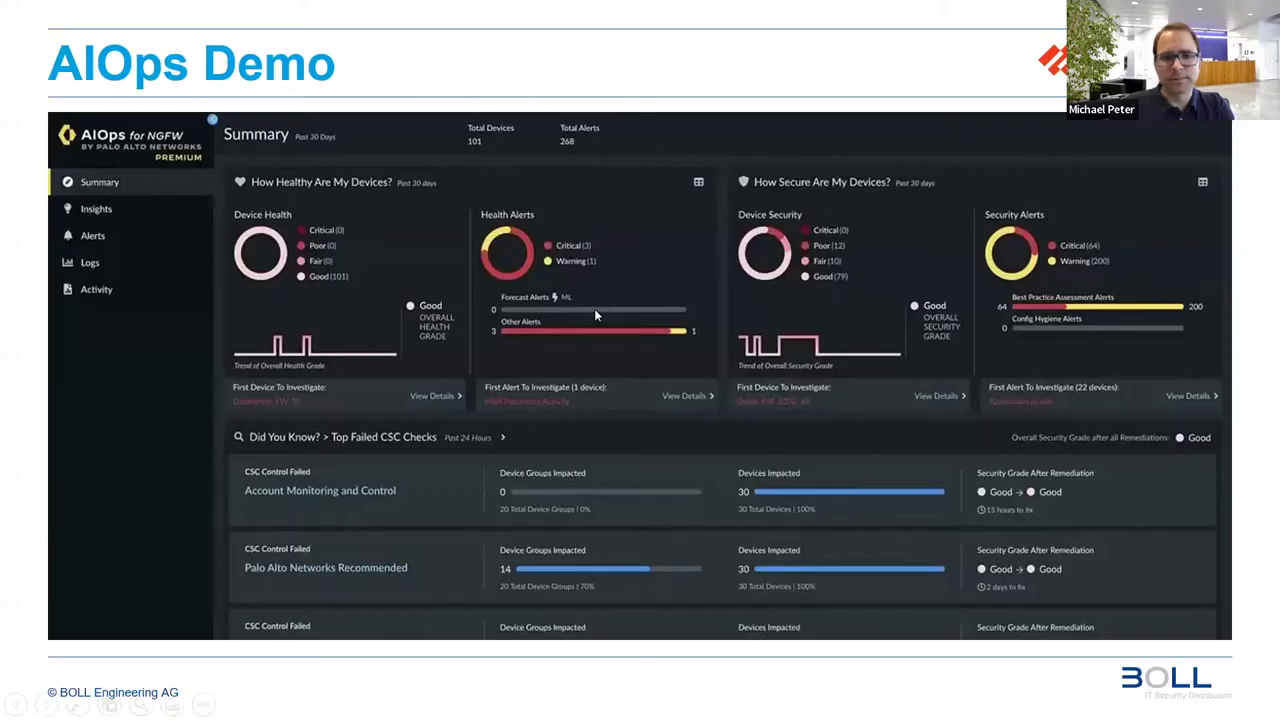
{"action": "left_click", "coordinate": [621, 349]}
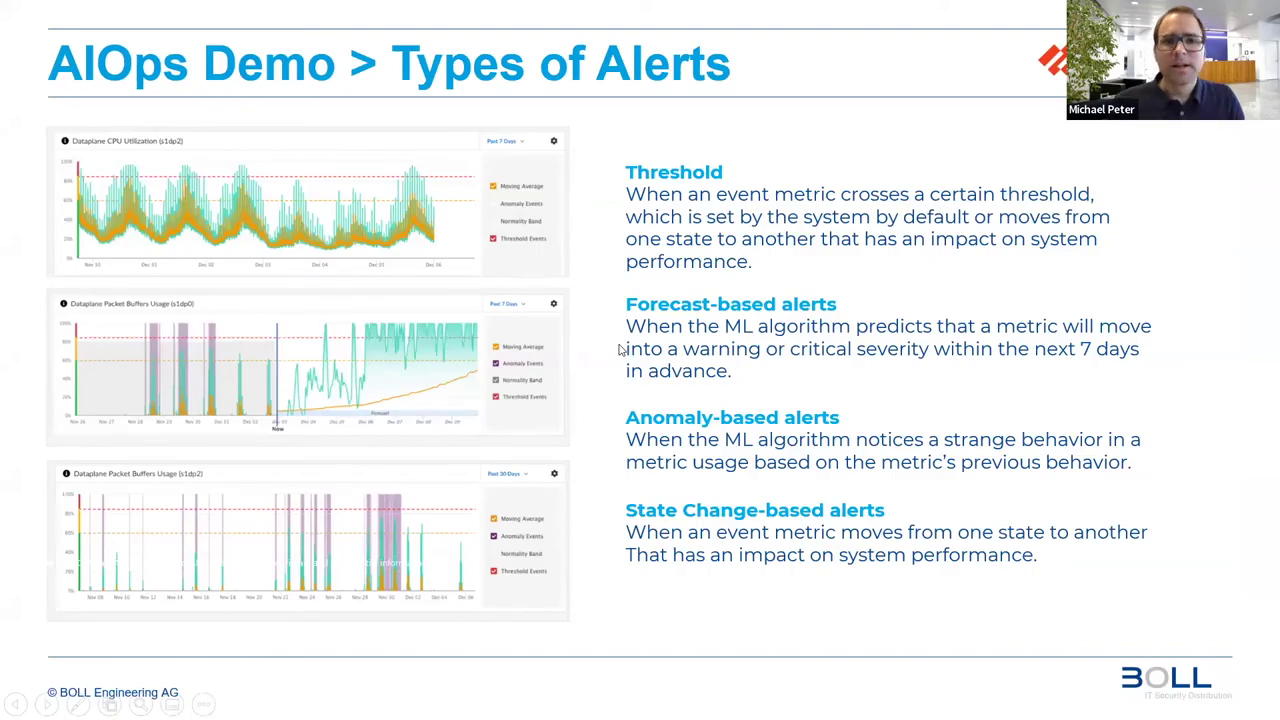
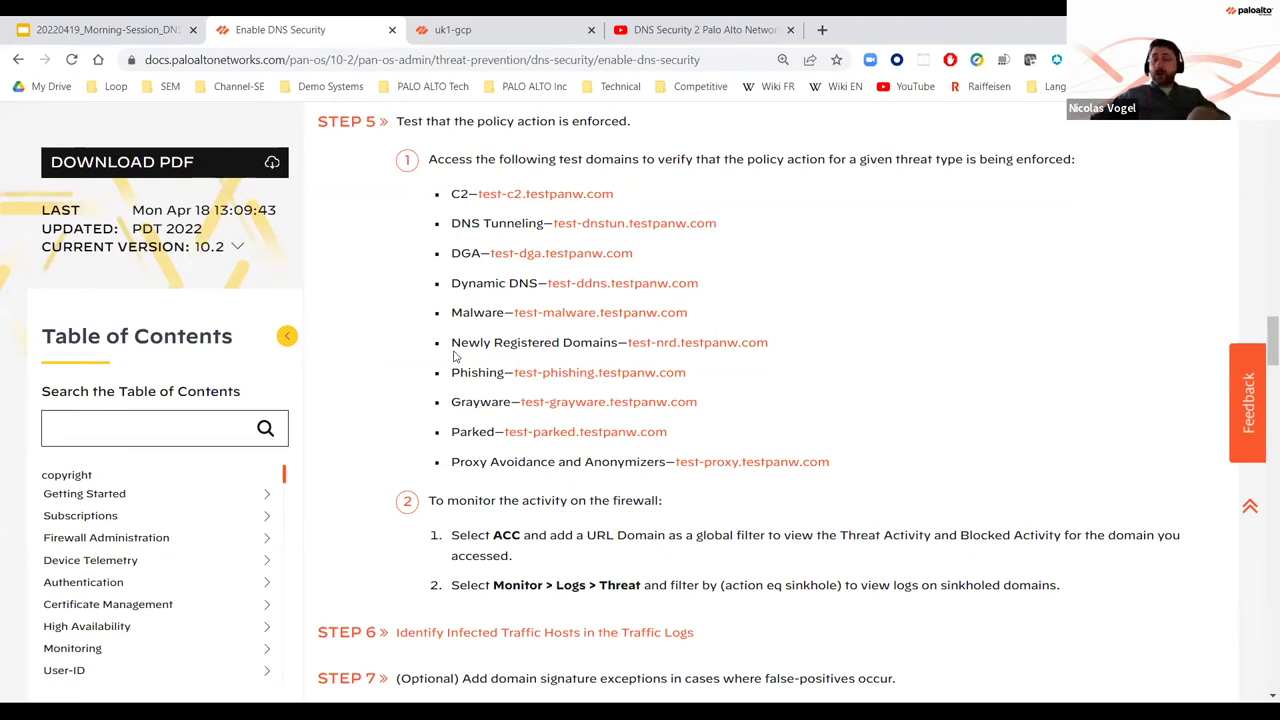
Step: Start a new Anti-Spyware security profile on the uk1-gcp firewall and show its DNS policies
{"action": "left_click", "coordinate": [480, 28]}
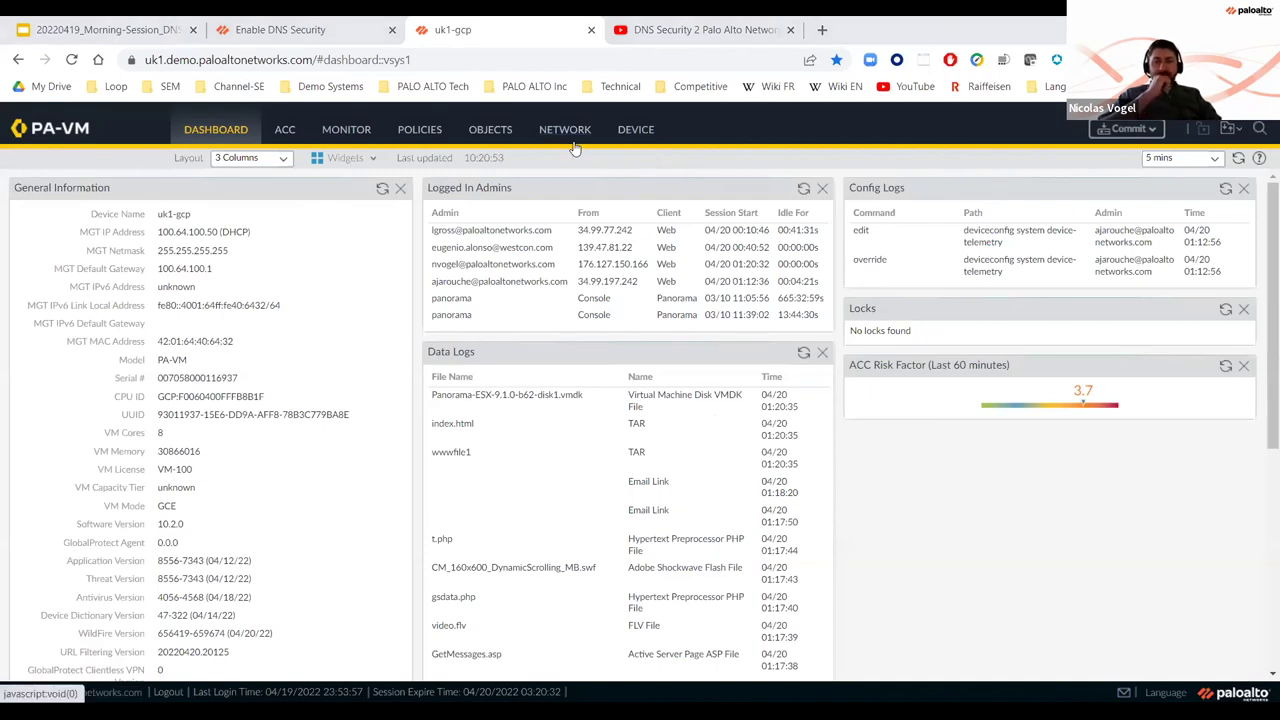
{"action": "left_click", "coordinate": [500, 140]}
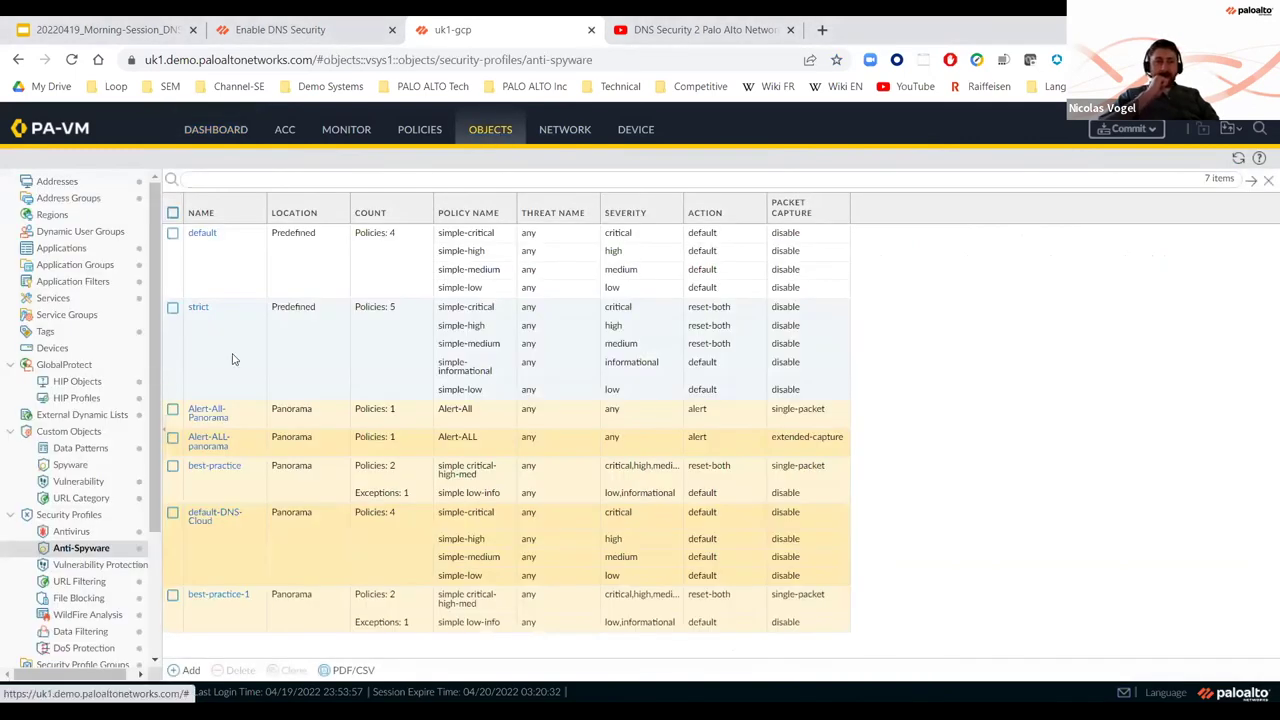
{"action": "left_click", "coordinate": [189, 670]}
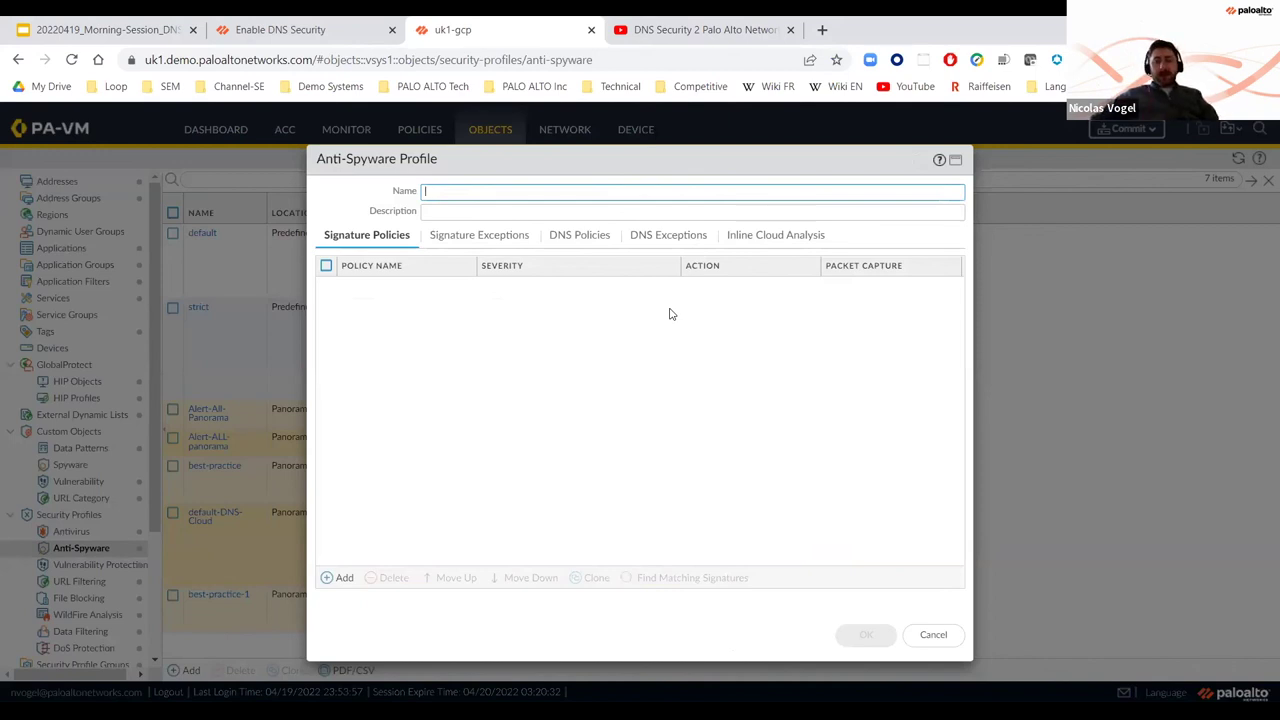
{"action": "left_click", "coordinate": [605, 237]}
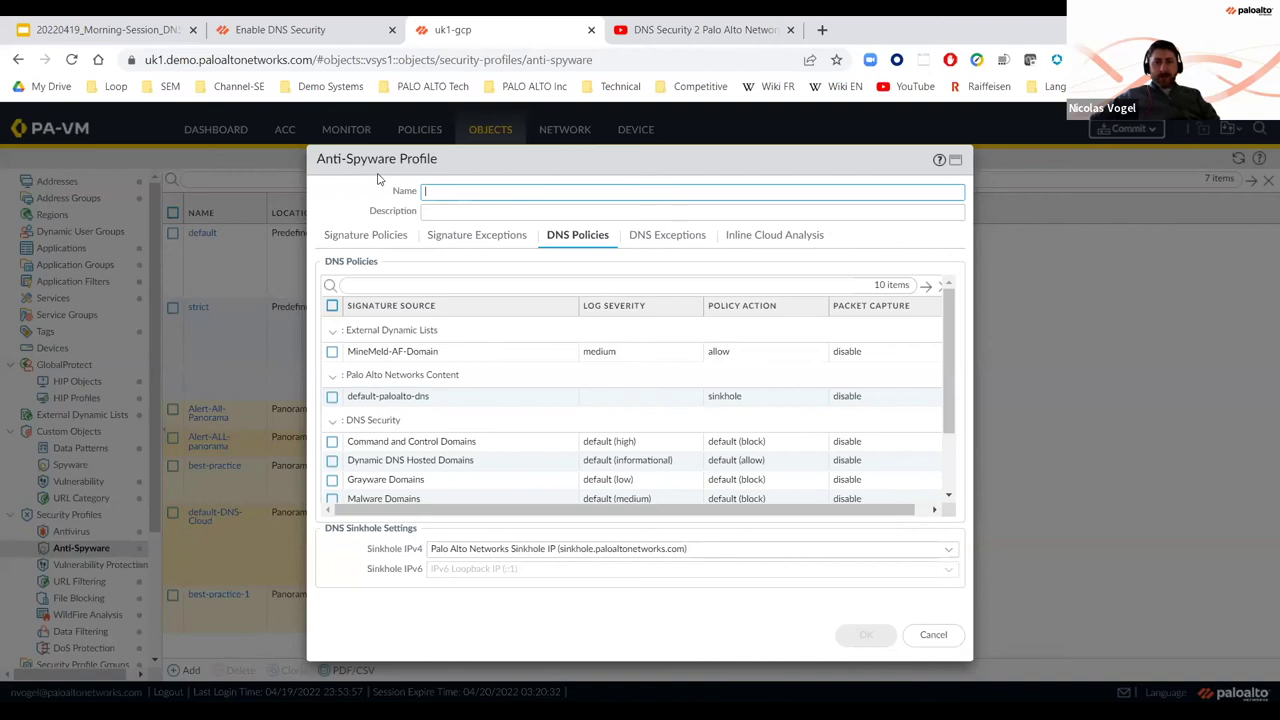
{"action": "left_click", "coordinate": [507, 190]}
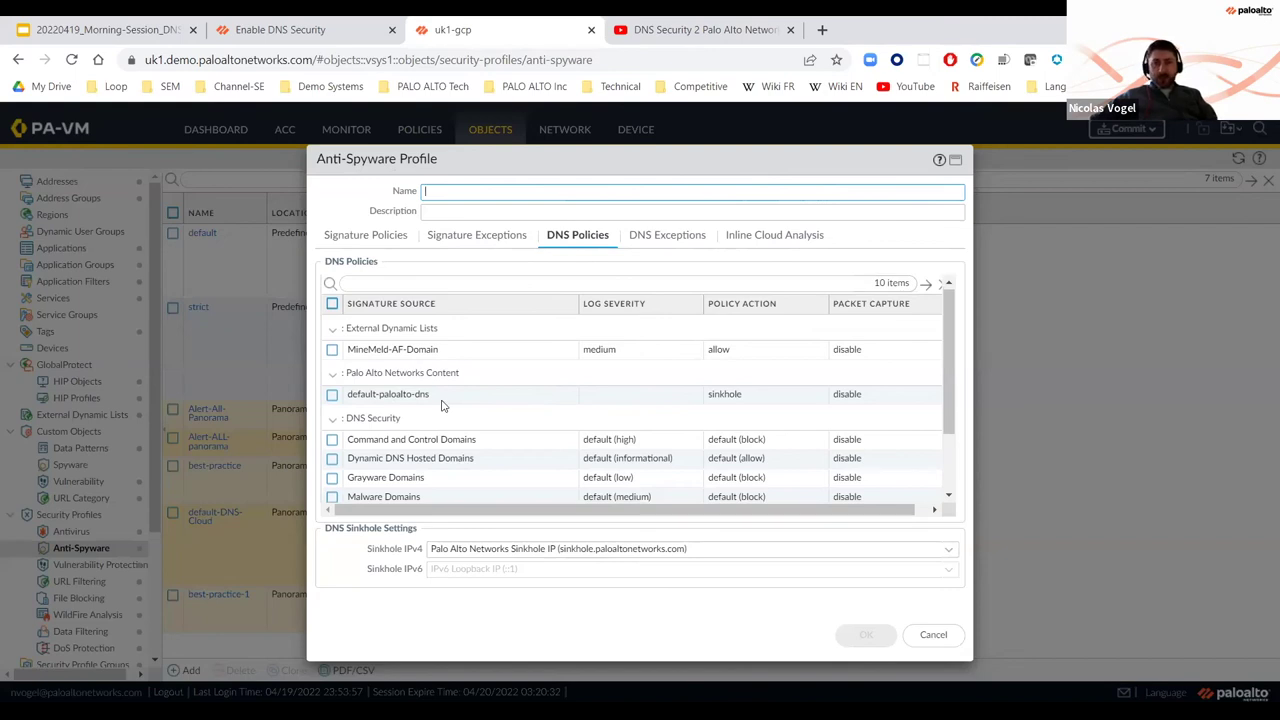
Step: Set the policy action for Command and Control Domains to sinkhole and collapse the DNS Security group
{"action": "scroll", "coordinate": [543, 405], "scroll_direction": "down", "scroll_amount": 2}
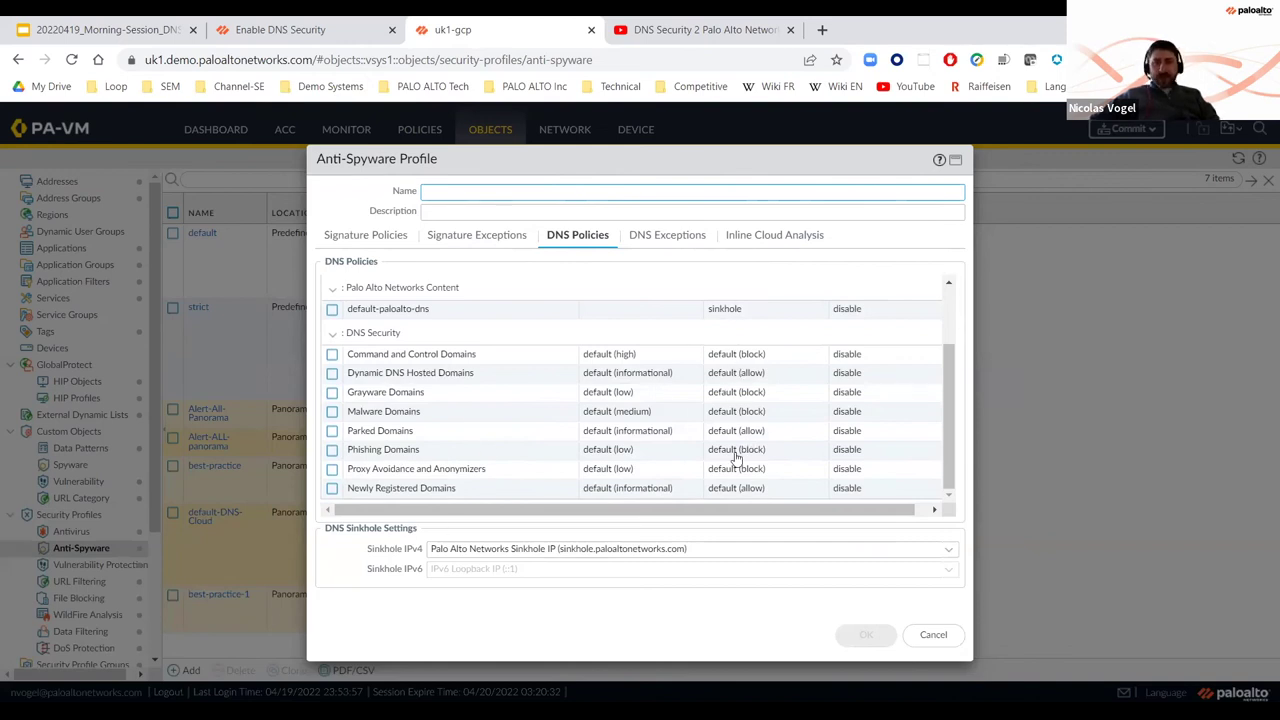
{"action": "left_click", "coordinate": [723, 357]}
{"action": "left_click", "coordinate": [723, 357]}
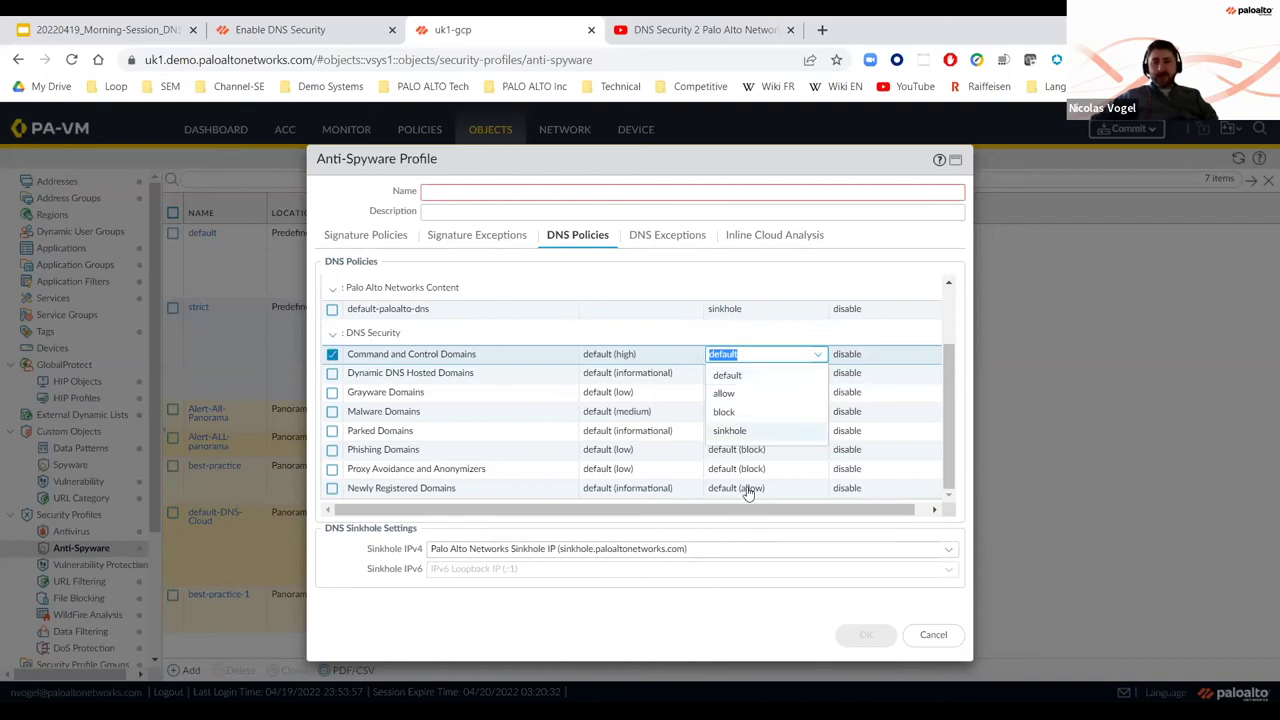
{"action": "left_click", "coordinate": [731, 432]}
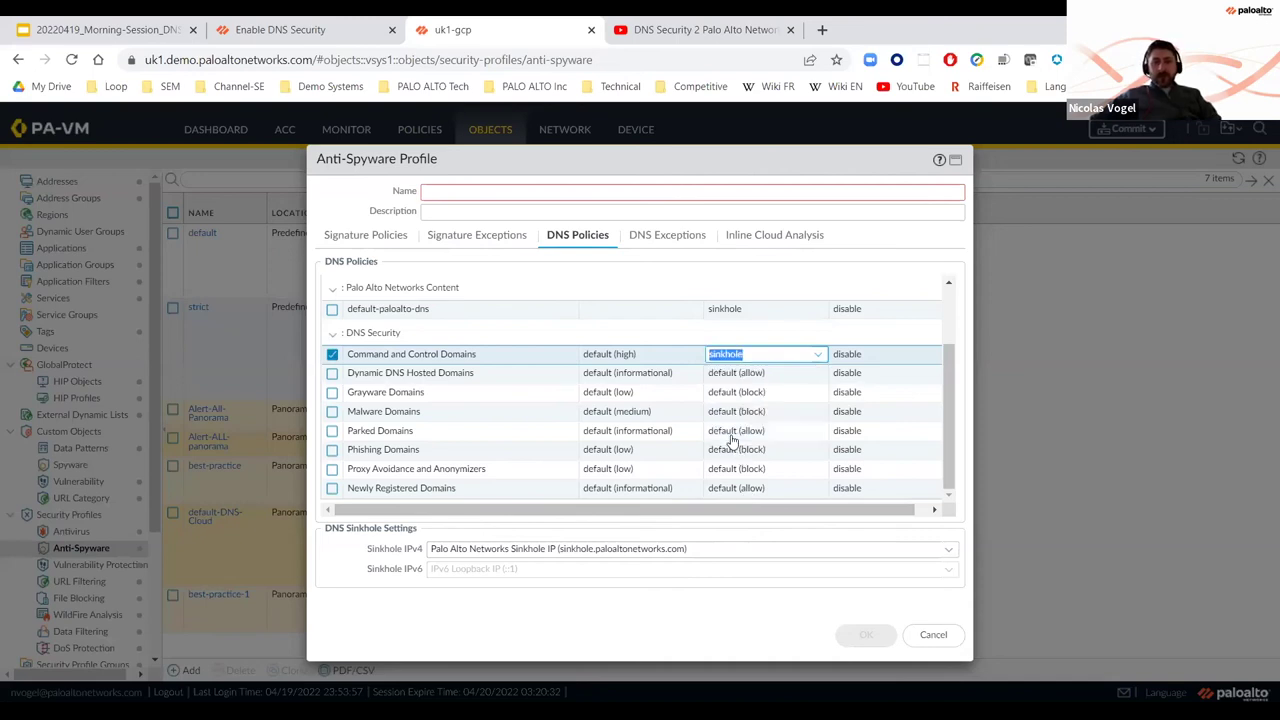
{"action": "left_click", "coordinate": [662, 336]}
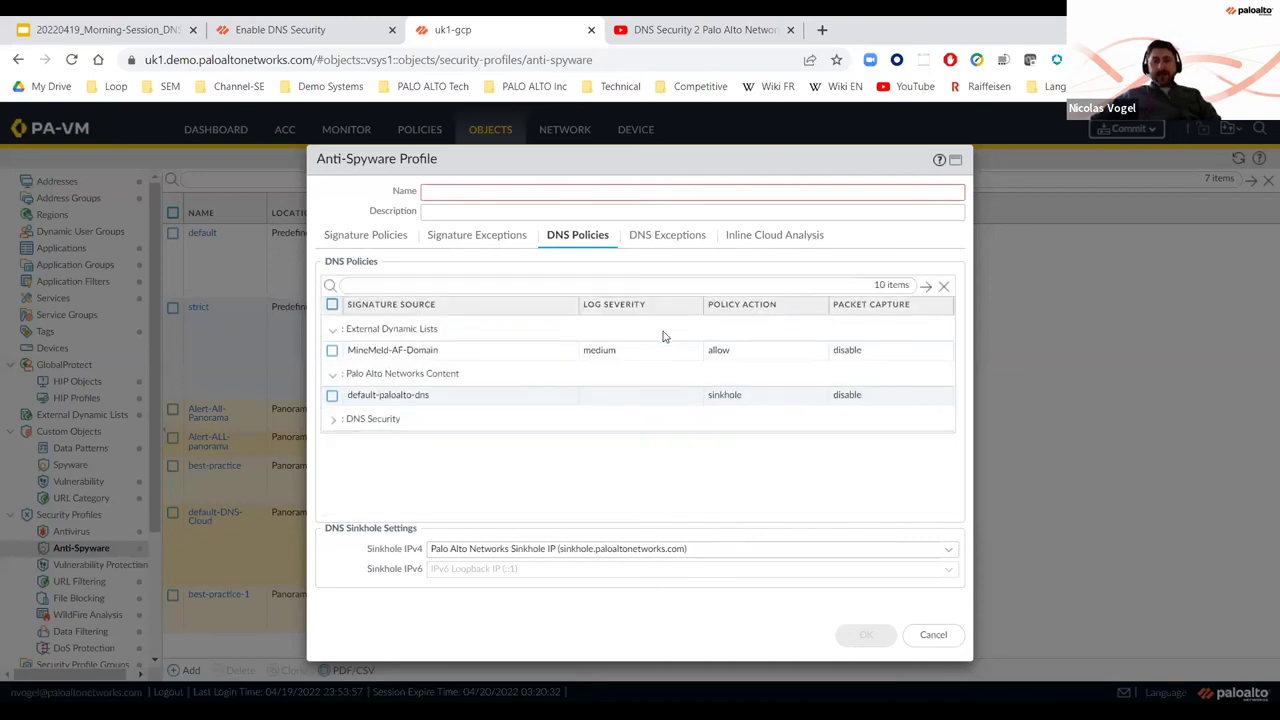
Step: Review the DNS Security categories and the Sinkhole IPv4 setting, and discard the new Anti-Spyware profile
{"action": "left_click", "coordinate": [333, 420]}
{"action": "scroll", "coordinate": [612, 426], "scroll_direction": "down", "scroll_amount": 2}
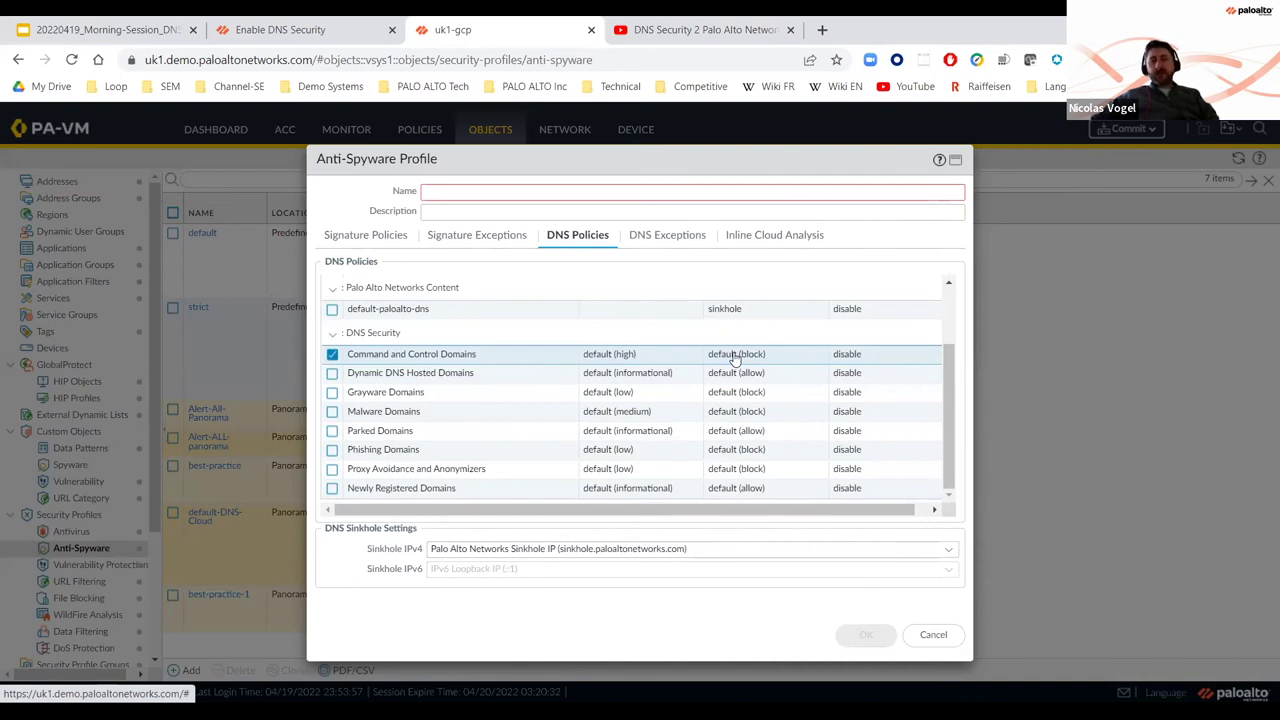
{"action": "left_click", "coordinate": [707, 548]}
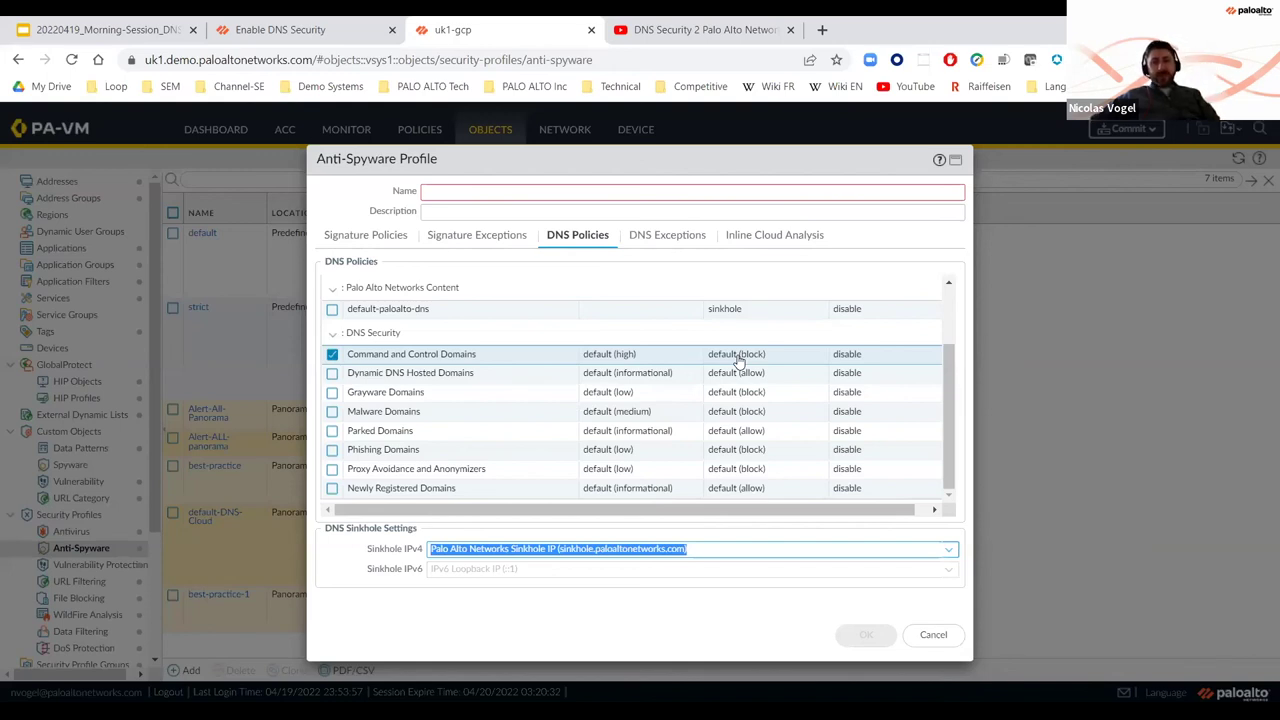
{"action": "left_click", "coordinate": [930, 636]}
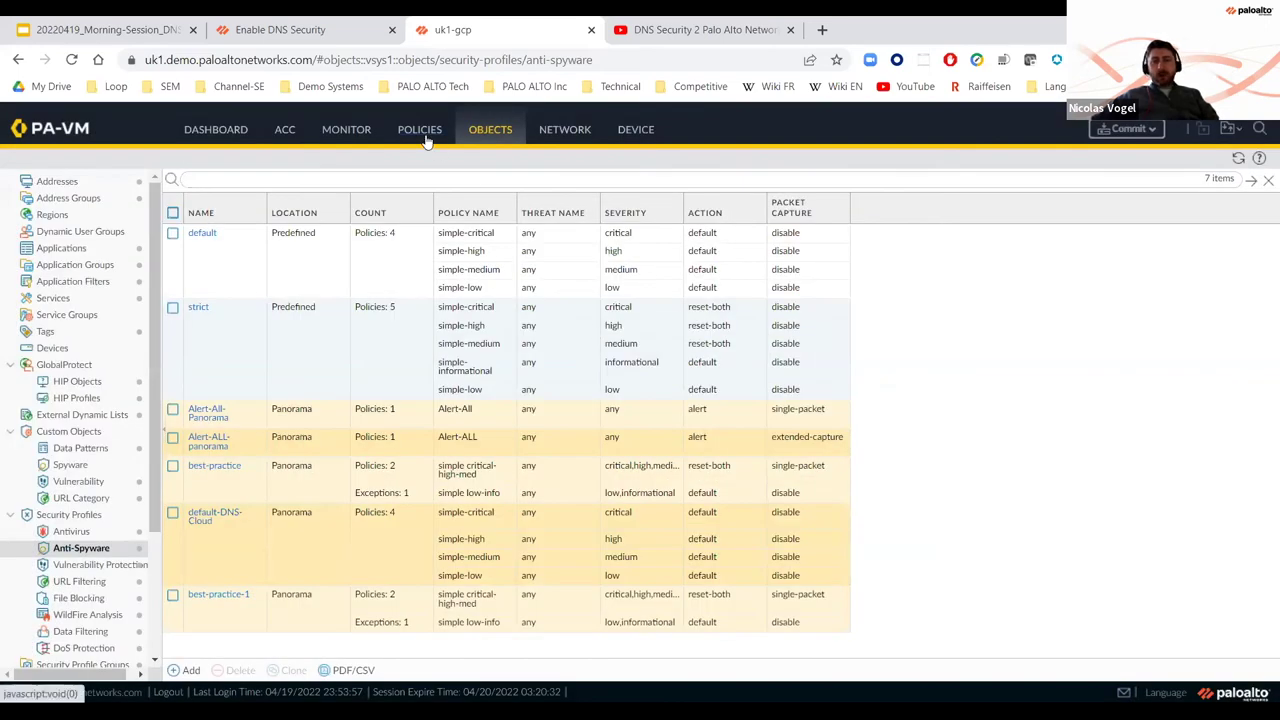
Step: Start a new security policy rule and browse its source settings and the address objects available as destination address
{"action": "left_click", "coordinate": [424, 137]}
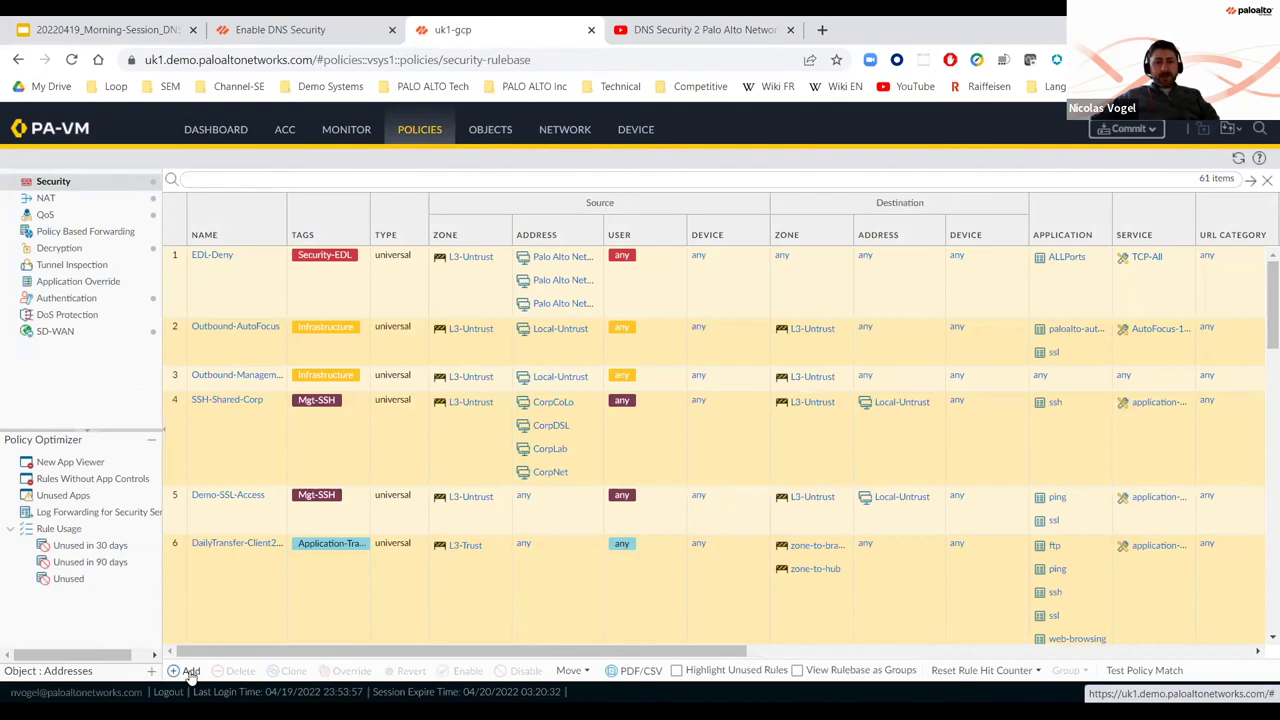
{"action": "left_click", "coordinate": [188, 671]}
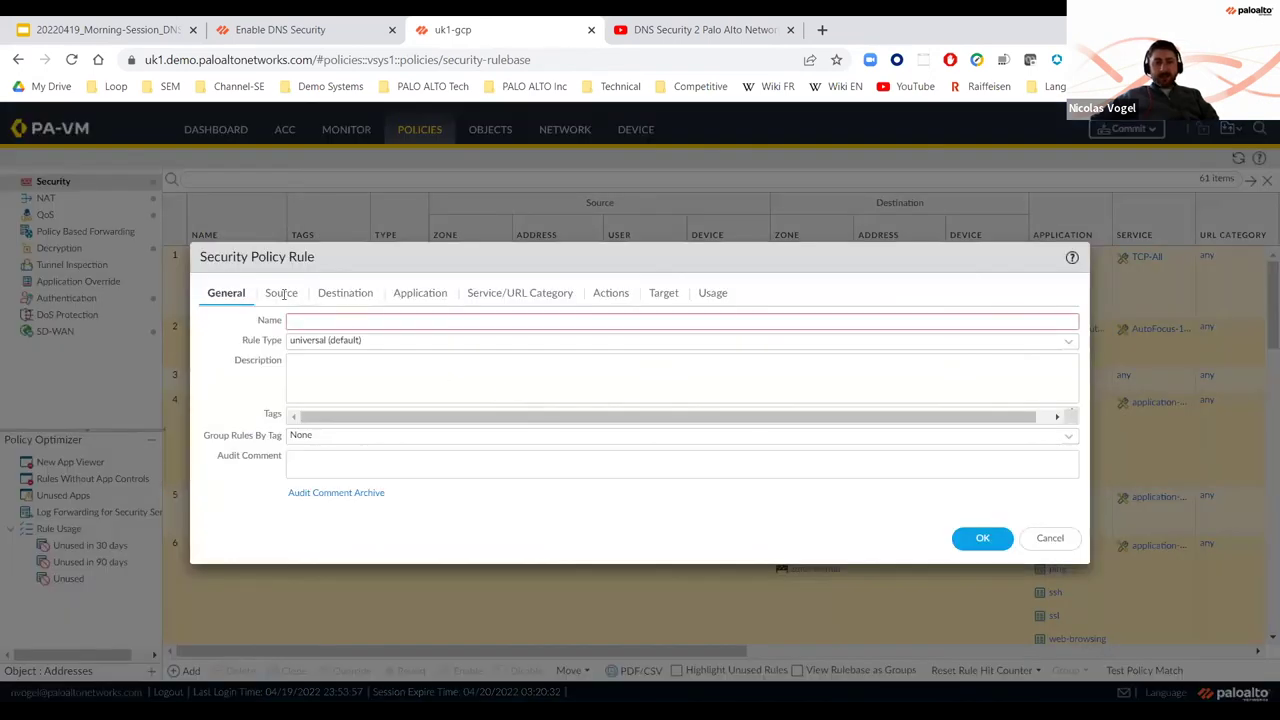
{"action": "left_click", "coordinate": [281, 294]}
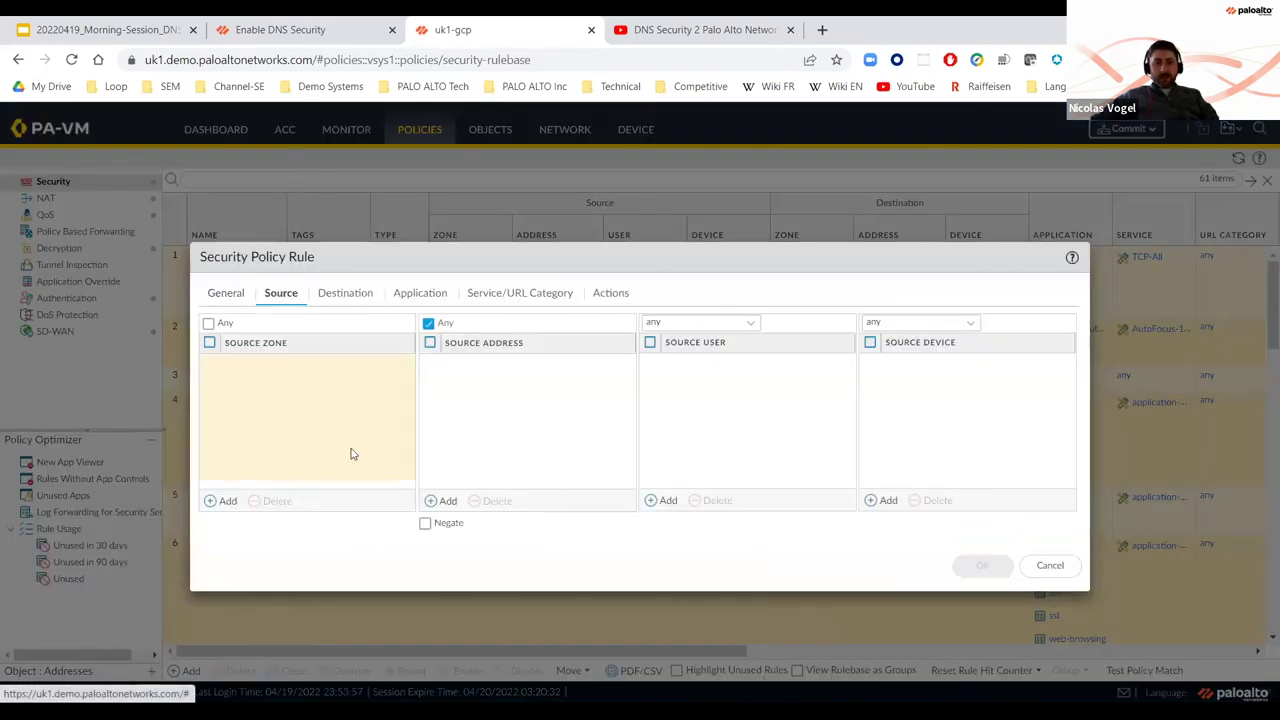
{"action": "left_click", "coordinate": [342, 293]}
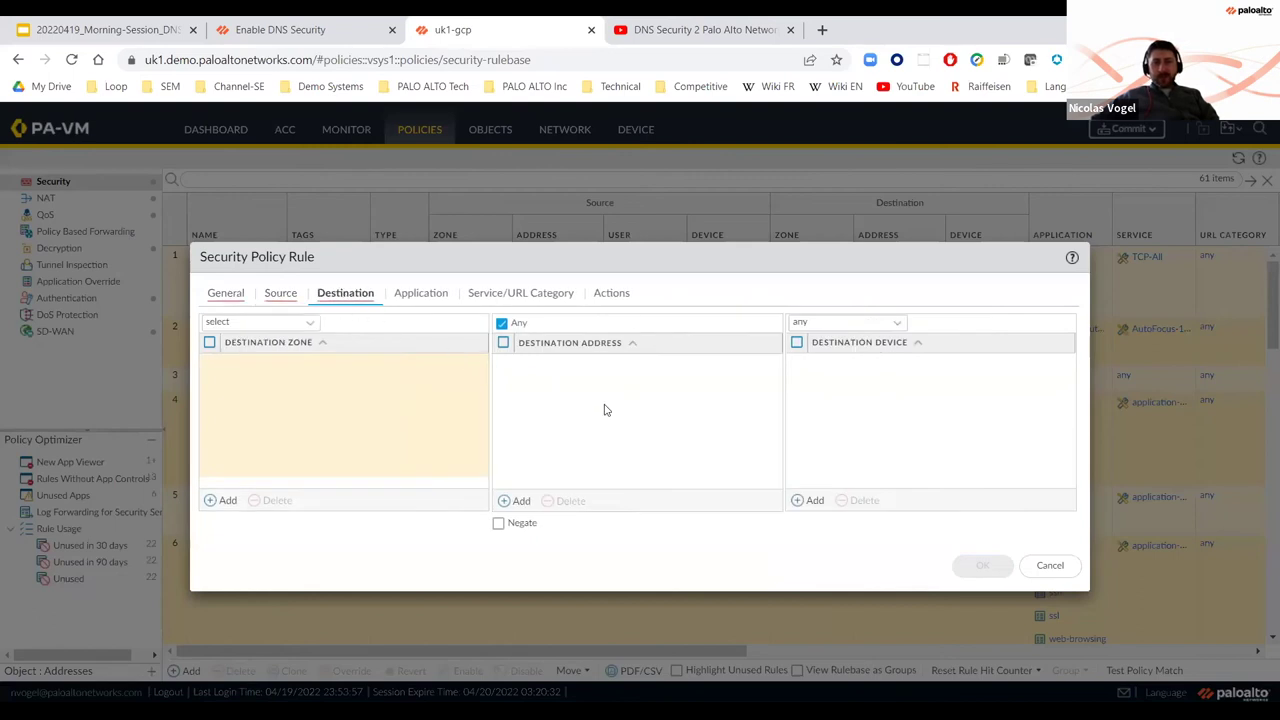
{"action": "left_click", "coordinate": [518, 501]}
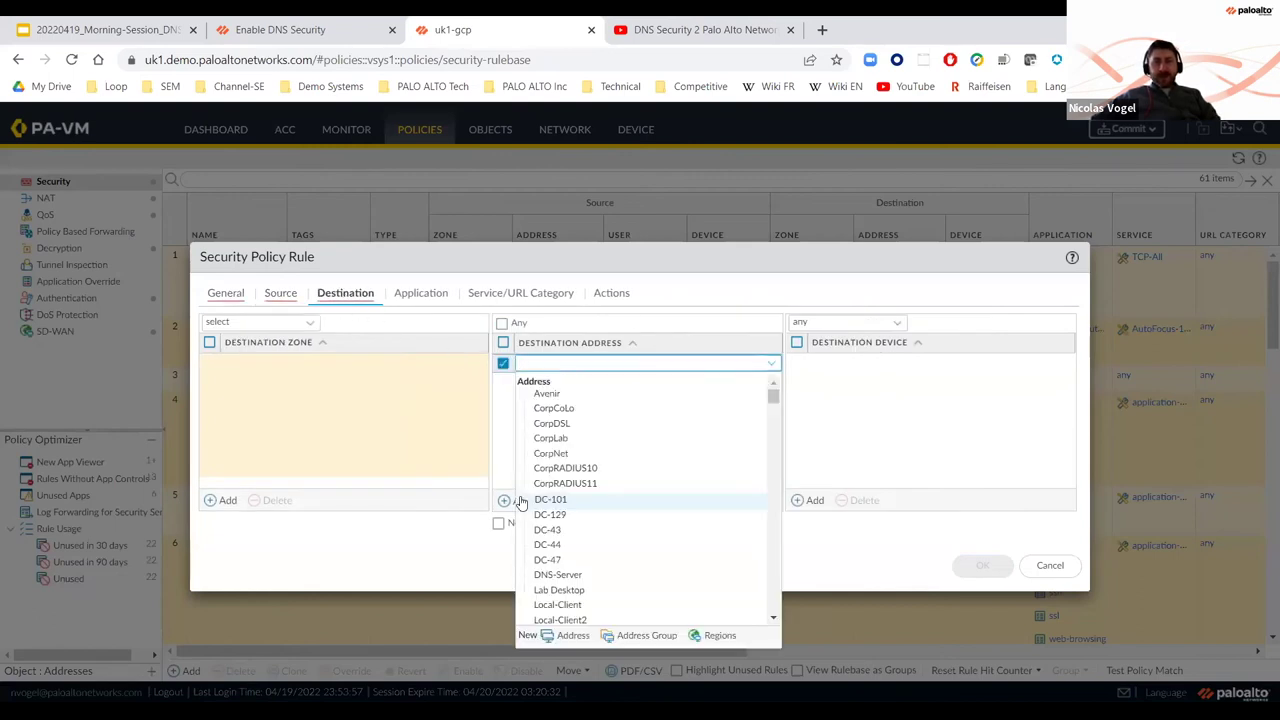
{"action": "scroll", "coordinate": [609, 480], "scroll_direction": "down", "scroll_amount": 3}
{"action": "scroll", "coordinate": [605, 490], "scroll_direction": "down", "scroll_amount": 5}
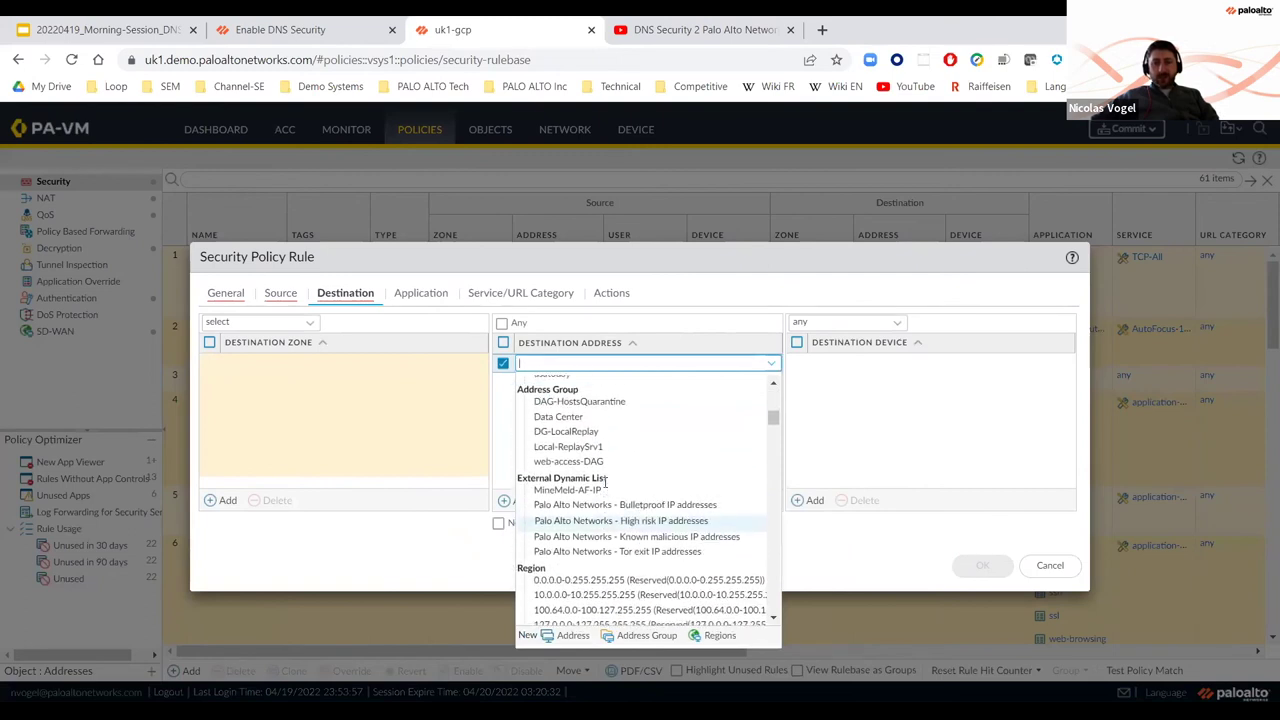
{"action": "scroll", "coordinate": [610, 490], "scroll_direction": "down", "scroll_amount": 15}
{"action": "scroll", "coordinate": [652, 519], "scroll_direction": "down", "scroll_amount": 3}
{"action": "scroll", "coordinate": [652, 519], "scroll_direction": "up", "scroll_amount": 15}
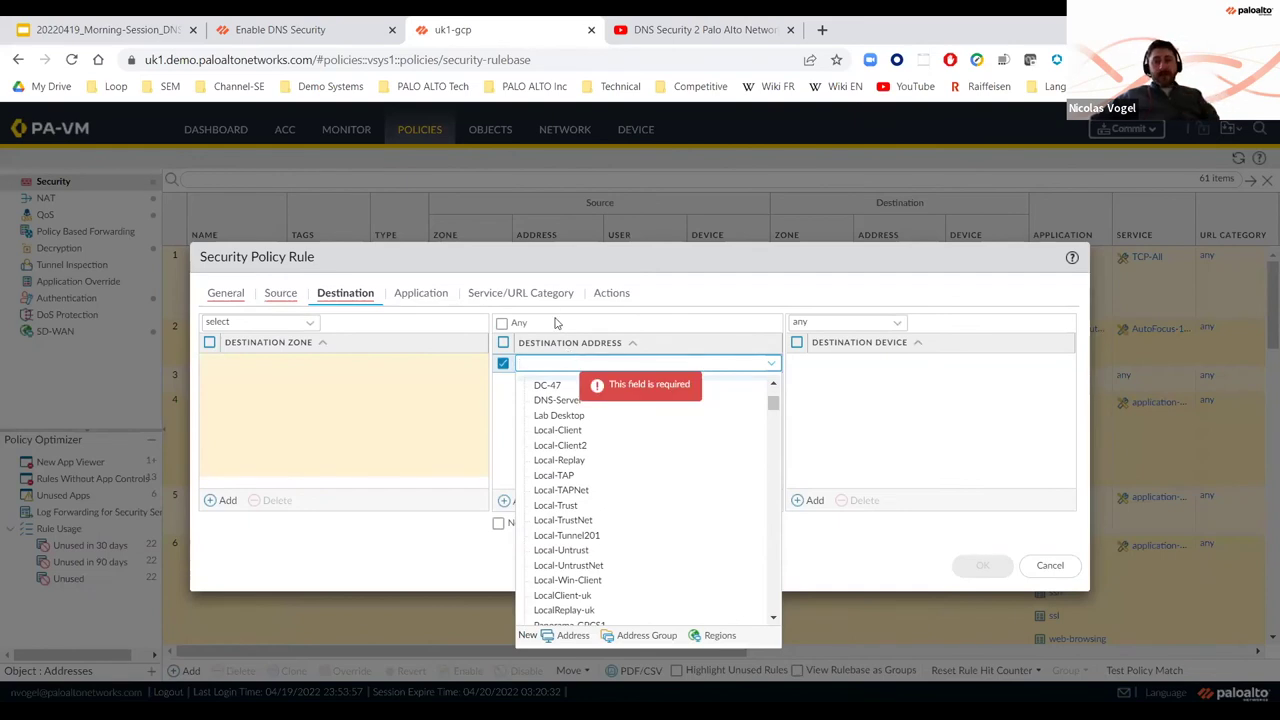
Step: Check the Log Forwarding profiles available in the rule's action settings and discard the new security policy rule
{"action": "left_click", "coordinate": [600, 292]}
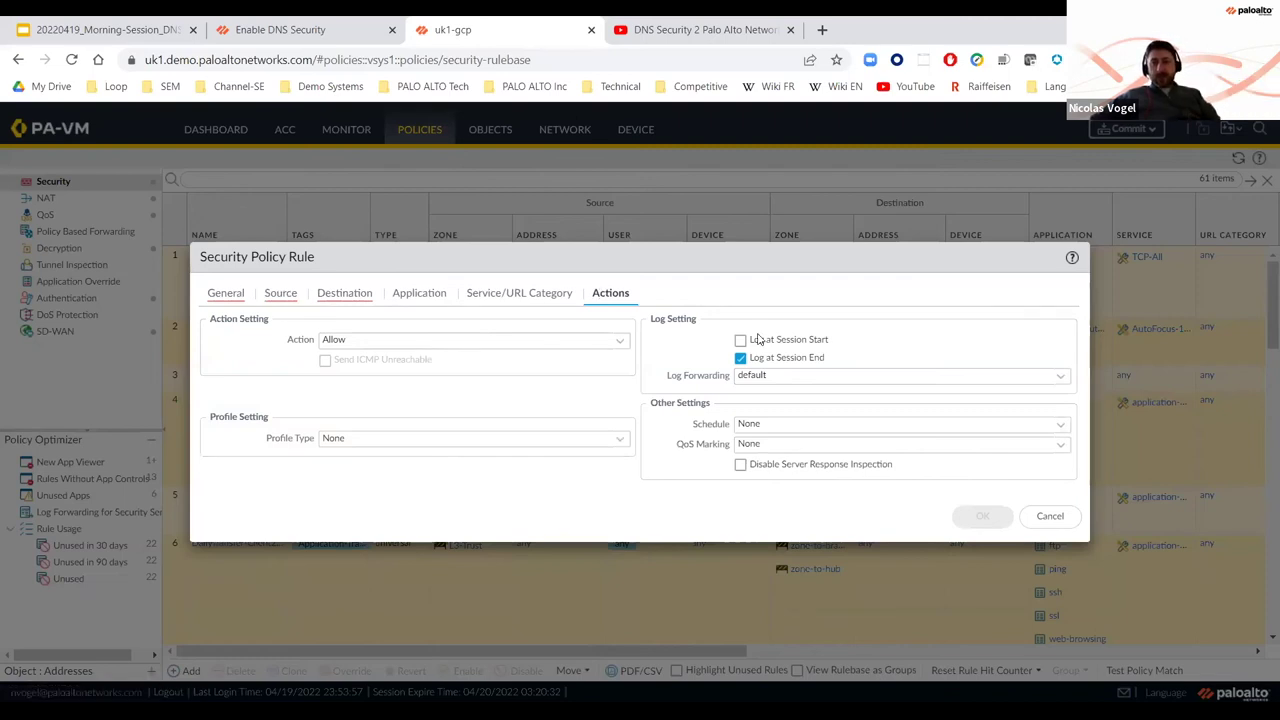
{"action": "left_click", "coordinate": [754, 378]}
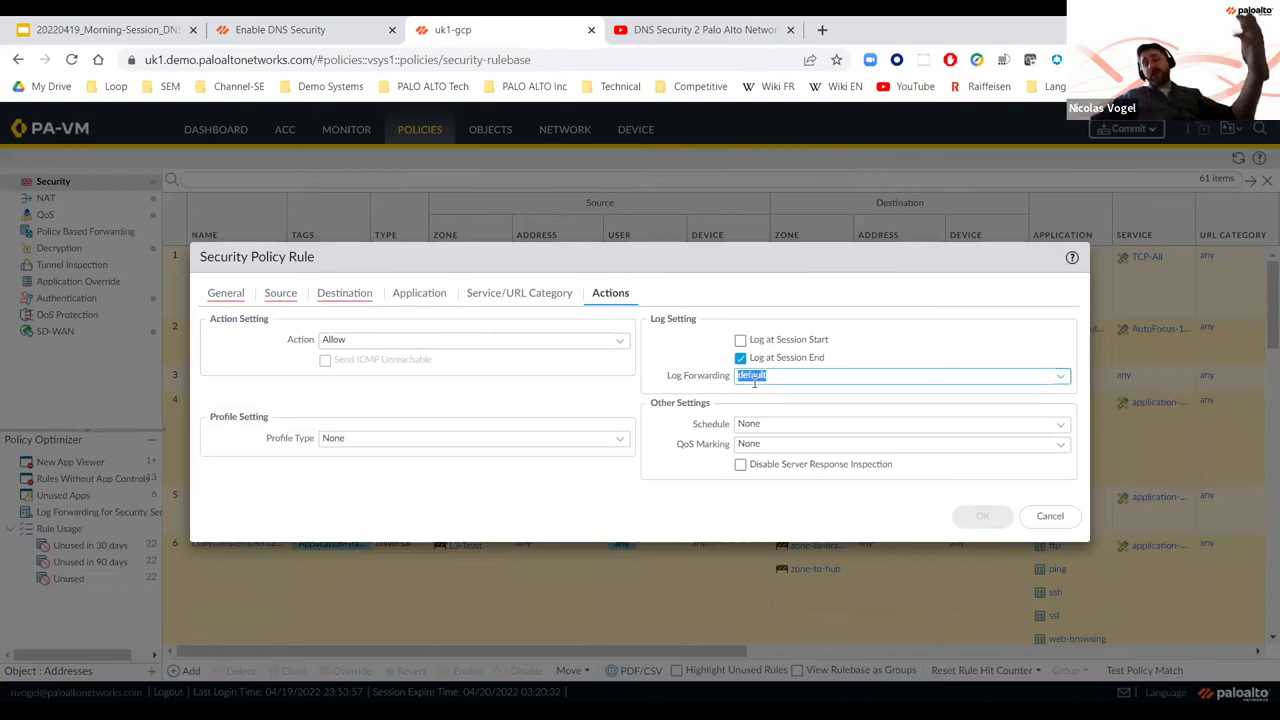
{"action": "left_click", "coordinate": [1064, 381]}
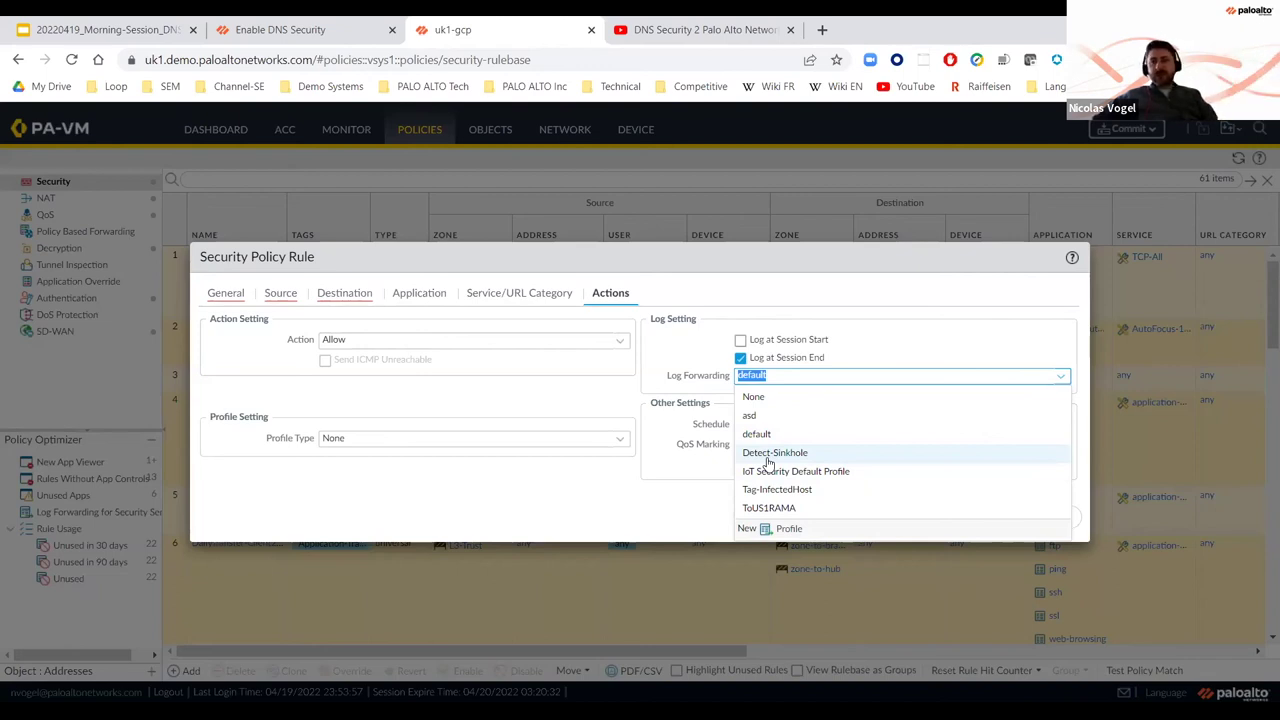
{"action": "left_click", "coordinate": [660, 488]}
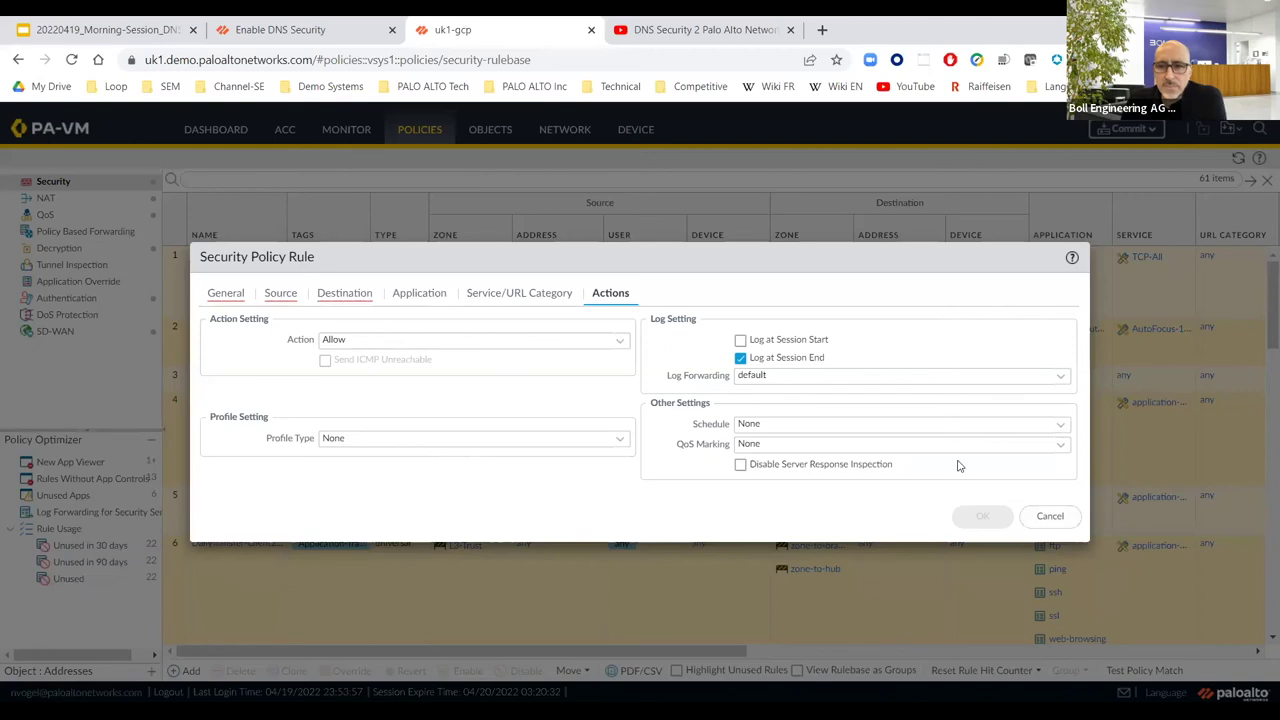
{"action": "left_click", "coordinate": [1052, 520]}
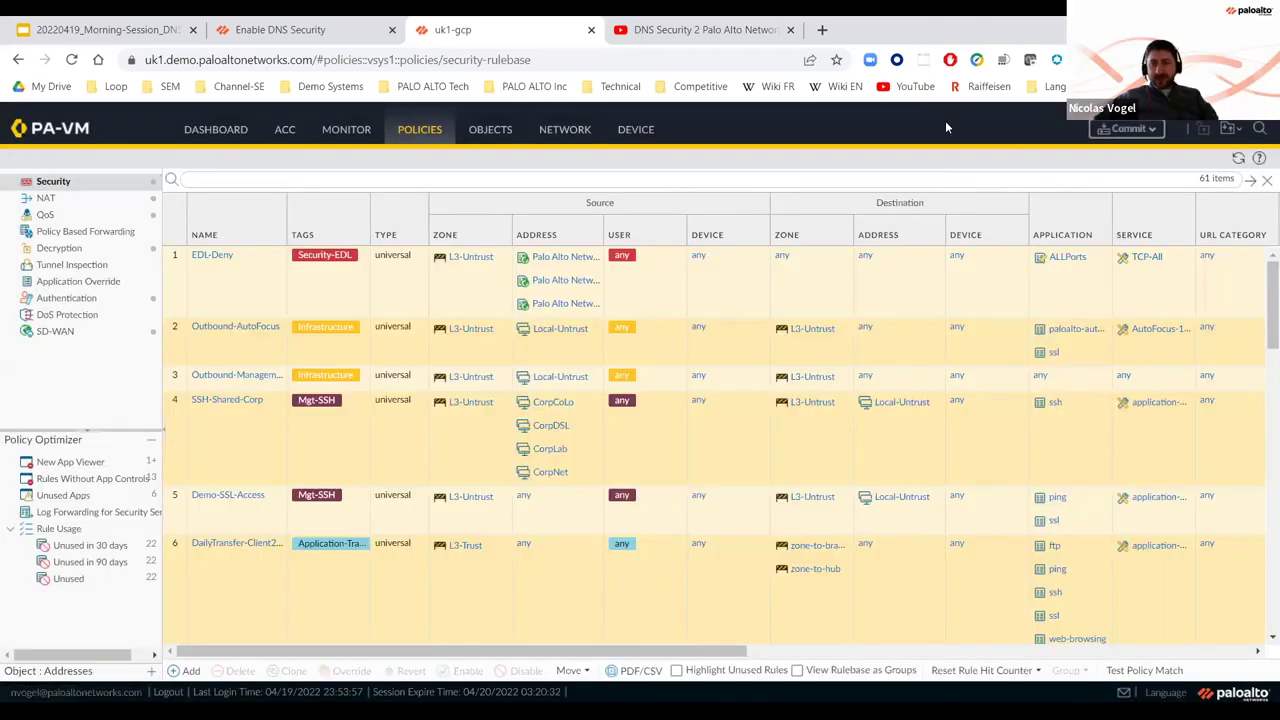